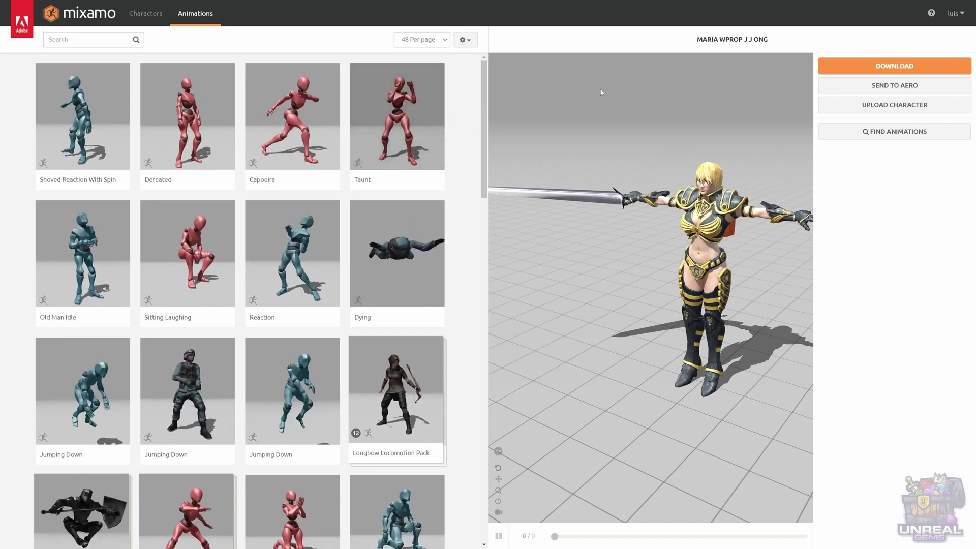
# Upload citrine.fbx to Mixamo's Auto-Rigger by dragging it from File Explorer into the drop zone
pyautogui.click(875, 107)
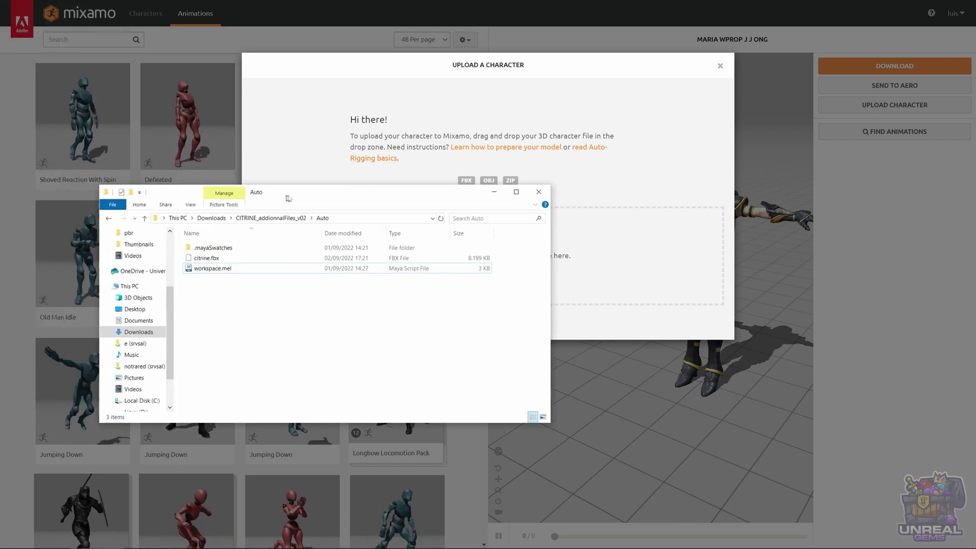
pyautogui.moveTo(261, 190); pyautogui.dragTo(258, 270)
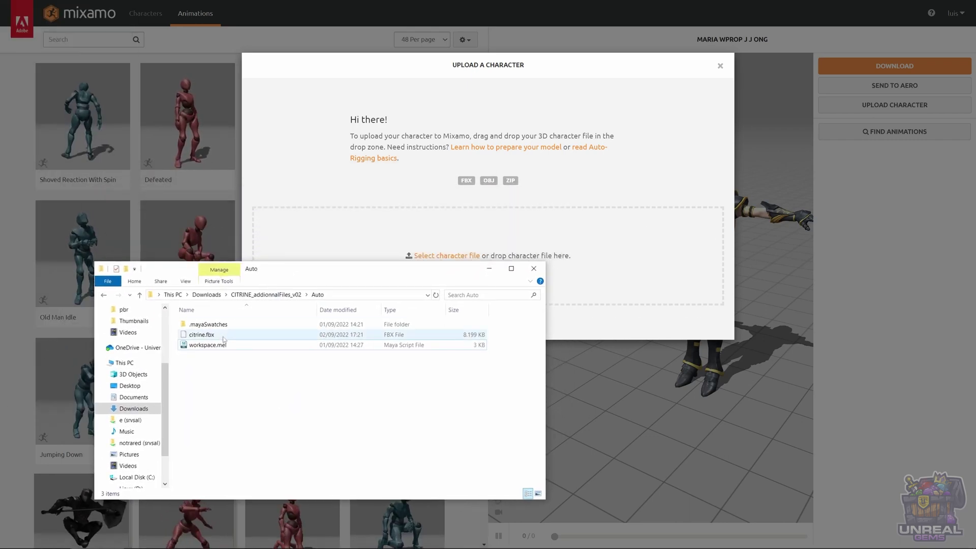
pyautogui.moveTo(203, 335); pyautogui.dragTo(363, 241)
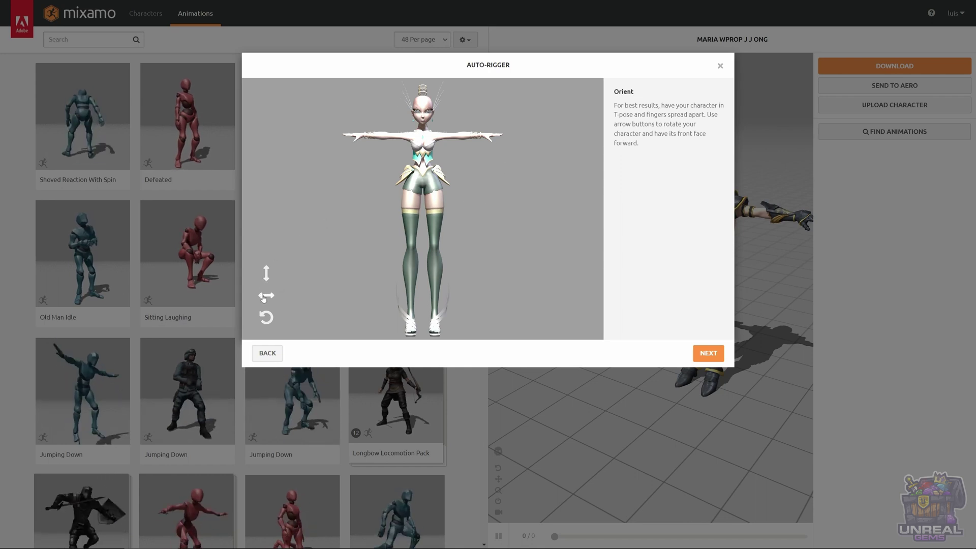
# Test the Z, X and Y rotations, leave Citrine upright facing front, and advance to marker placement
pyautogui.click(266, 317)
pyautogui.click(266, 317)
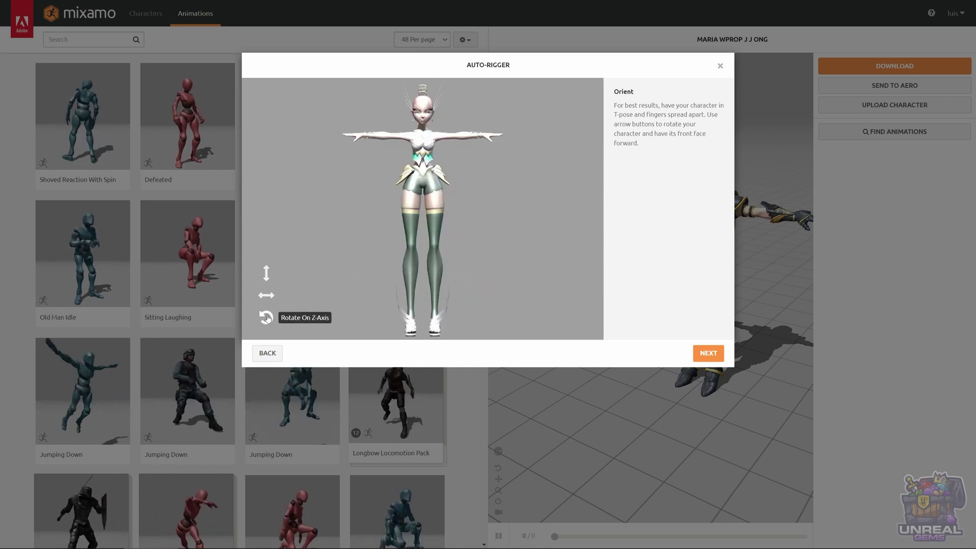
pyautogui.click(267, 274)
pyautogui.click(267, 274)
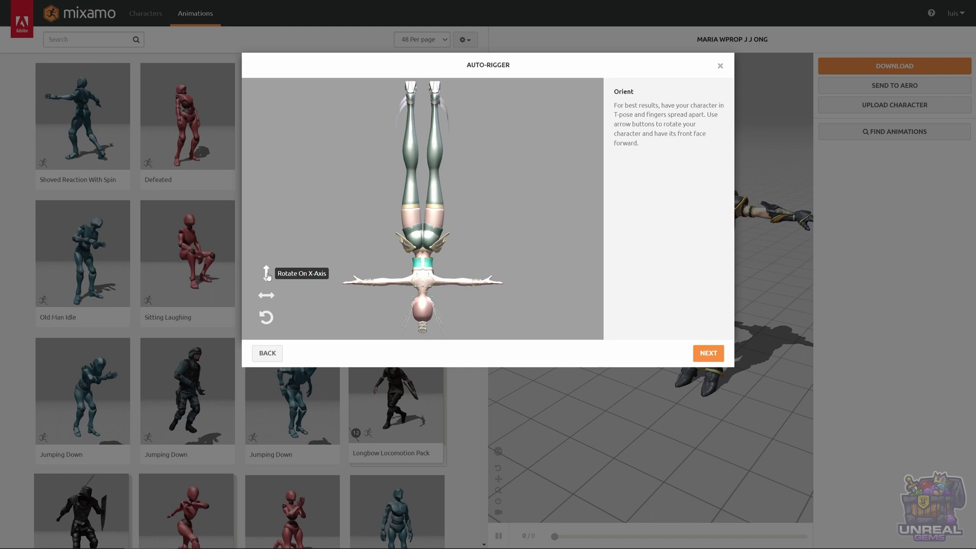
pyautogui.click(267, 274)
pyautogui.click(266, 275)
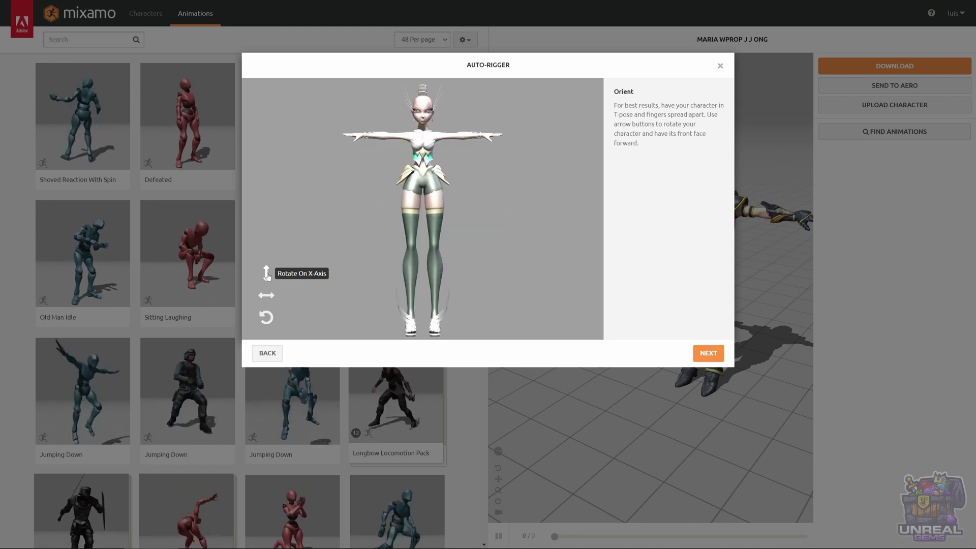
pyautogui.click(266, 295)
pyautogui.click(266, 297)
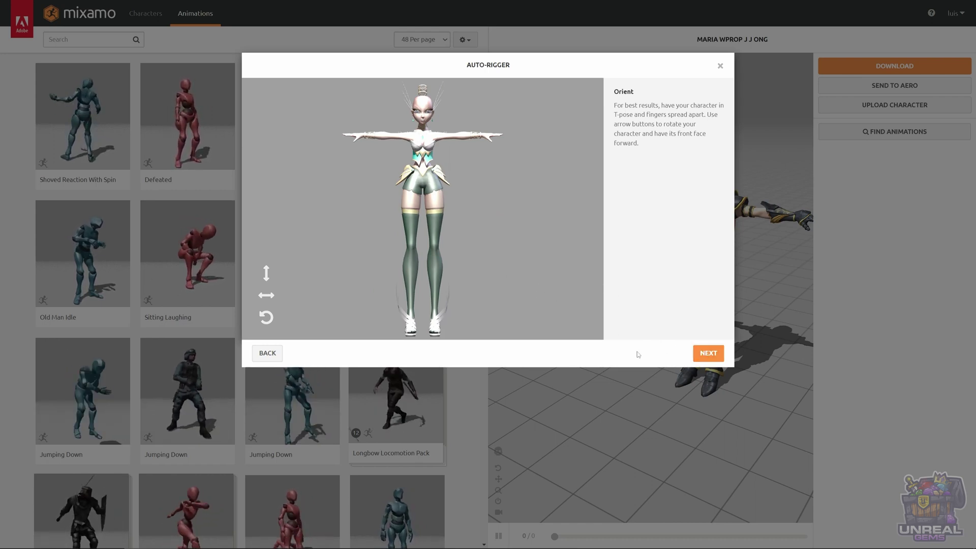
pyautogui.click(706, 352)
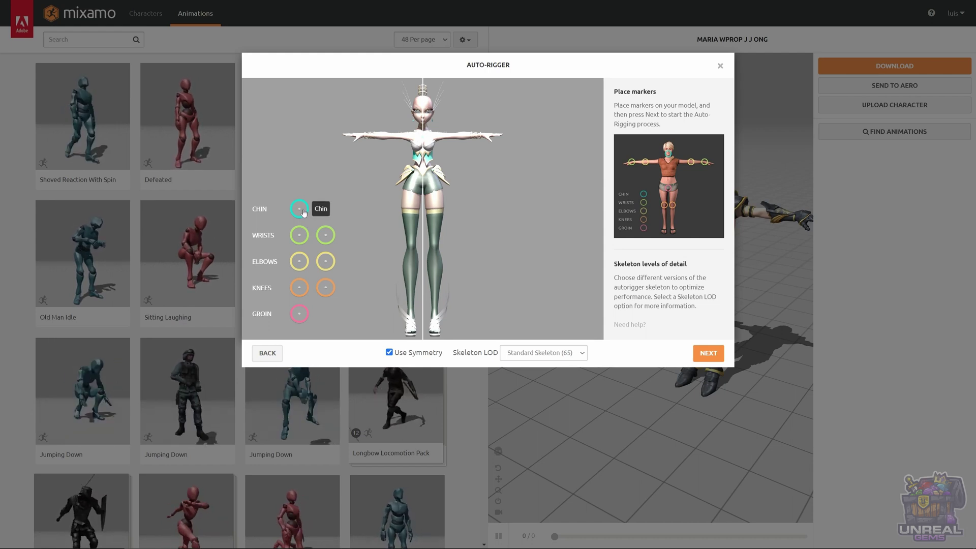
# Drag the chin, wrist, elbow, knee and groin markers onto the matching spots on Citrine
pyautogui.moveTo(303, 213)
pyautogui.mouseDown()
pyautogui.moveTo(374, 191)
pyautogui.moveTo(432, 325)
pyautogui.moveTo(425, 332)
pyautogui.moveTo(416, 333)
pyautogui.moveTo(410, 171)
pyautogui.moveTo(425, 125)
pyautogui.mouseUp()
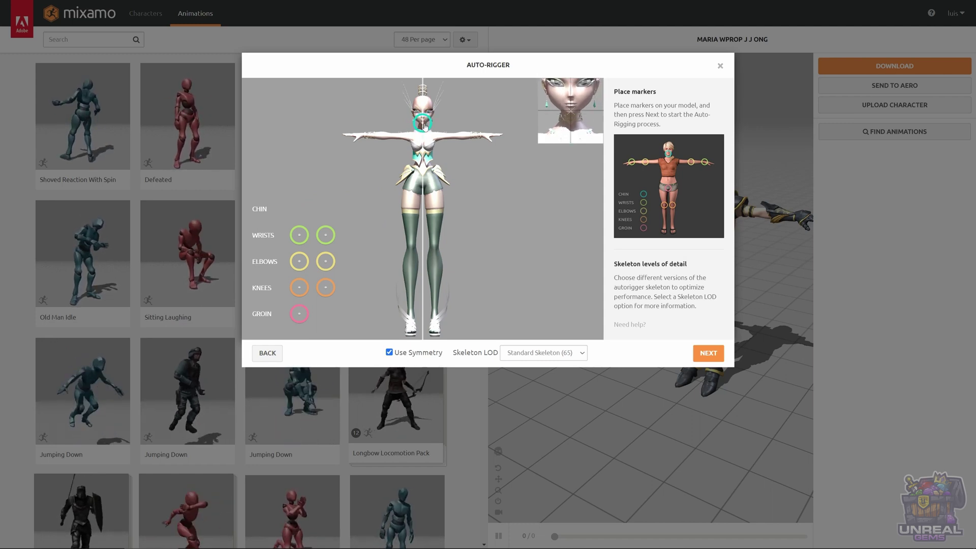
pyautogui.moveTo(425, 126); pyautogui.dragTo(425, 126)
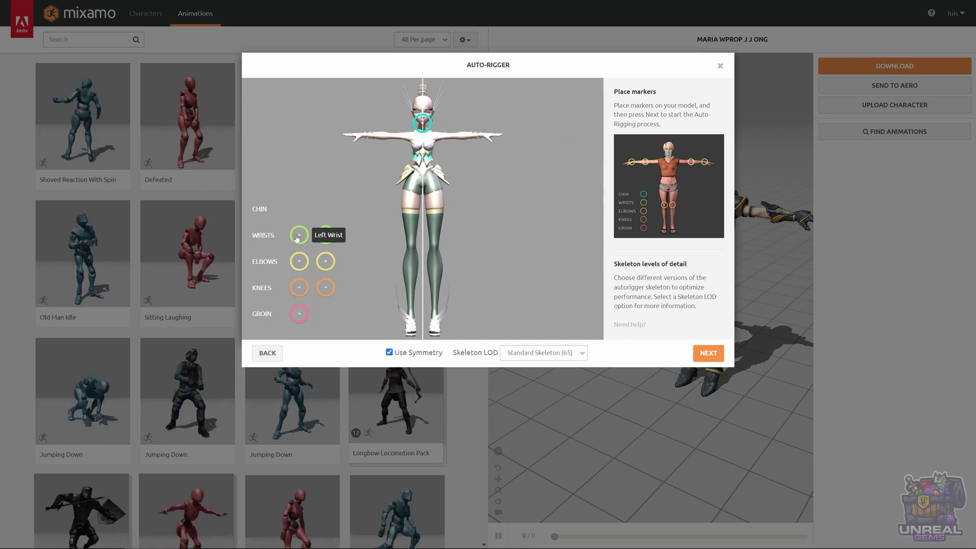
pyautogui.moveTo(297, 238)
pyautogui.mouseDown()
pyautogui.moveTo(392, 131)
pyautogui.moveTo(364, 137)
pyautogui.mouseUp()
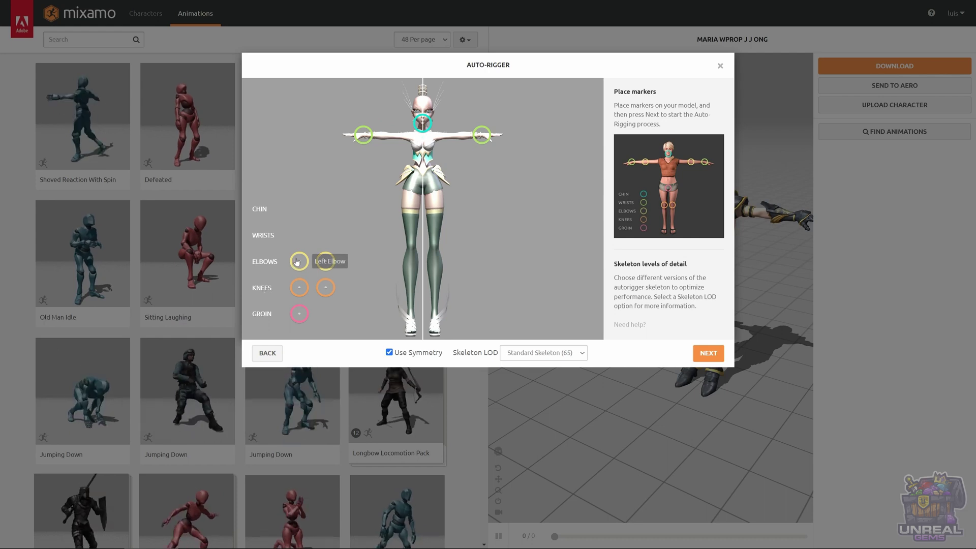
pyautogui.moveTo(298, 261)
pyautogui.mouseDown()
pyautogui.moveTo(394, 195)
pyautogui.moveTo(390, 138)
pyautogui.mouseUp()
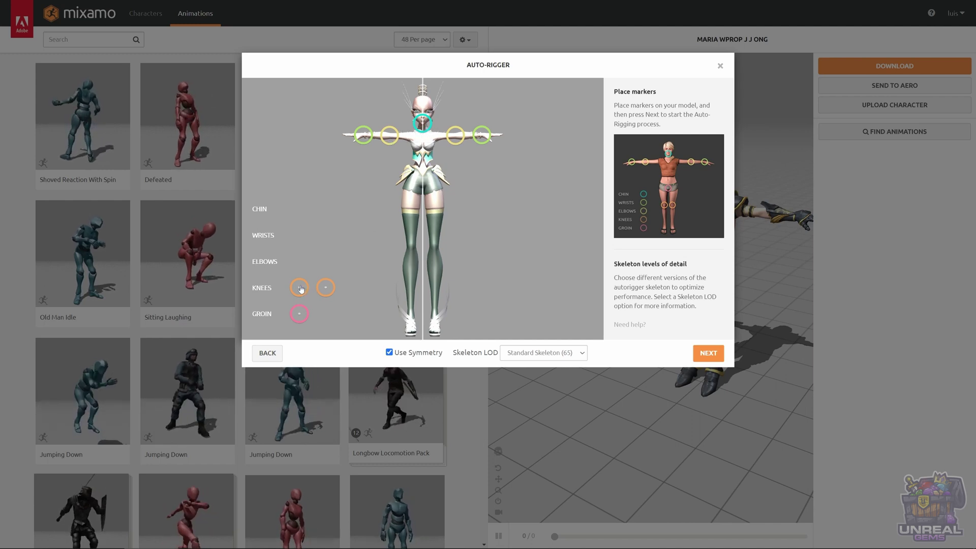
pyautogui.moveTo(300, 288); pyautogui.dragTo(412, 249)
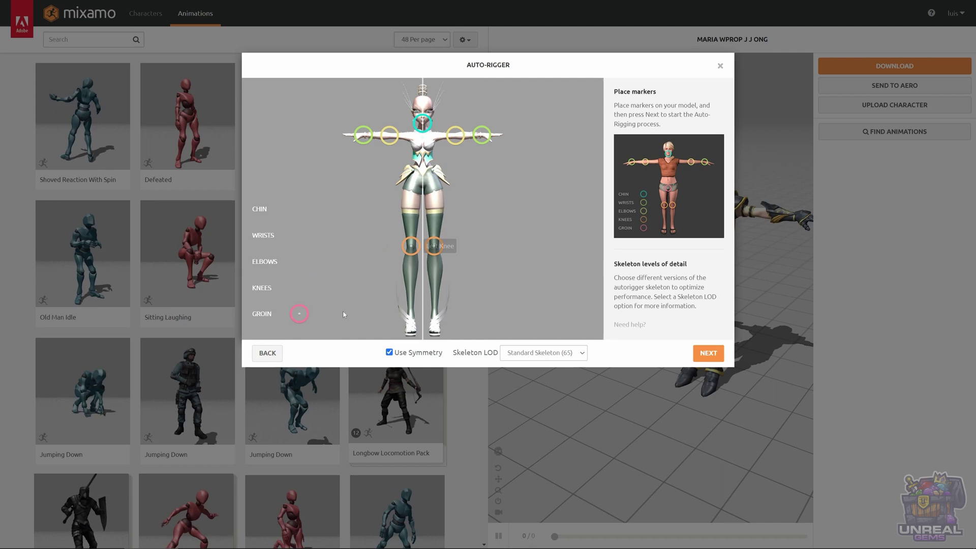
pyautogui.moveTo(299, 313)
pyautogui.mouseDown()
pyautogui.moveTo(412, 172)
pyautogui.moveTo(425, 188)
pyautogui.mouseUp()
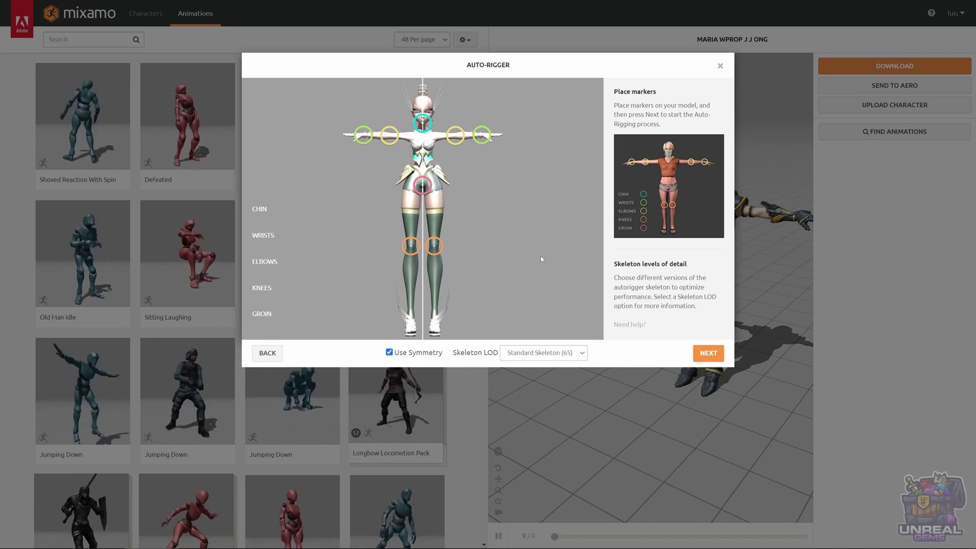
pyautogui.click(531, 358)
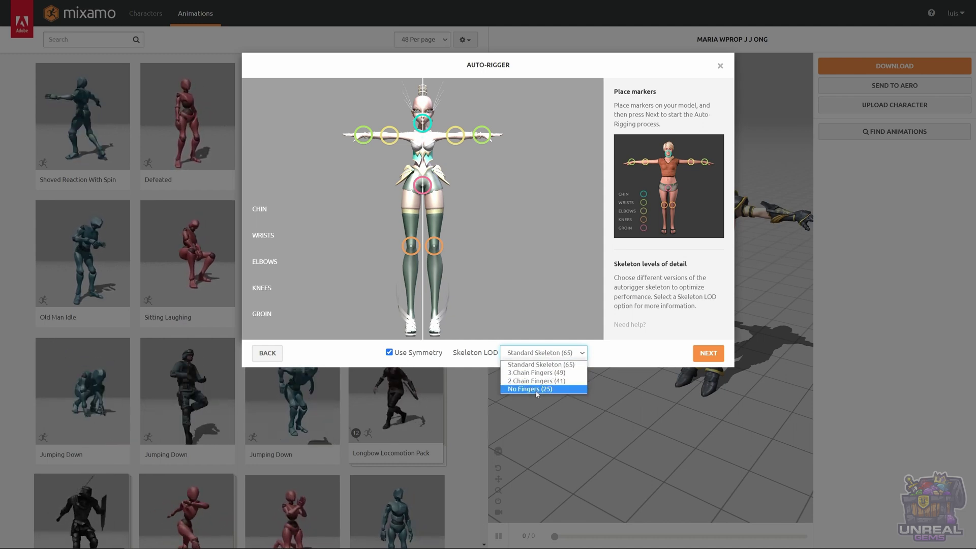
# Keep Standard Skeleton (65) with Use Symmetry on and run the auto-rigger
pyautogui.click(542, 359)
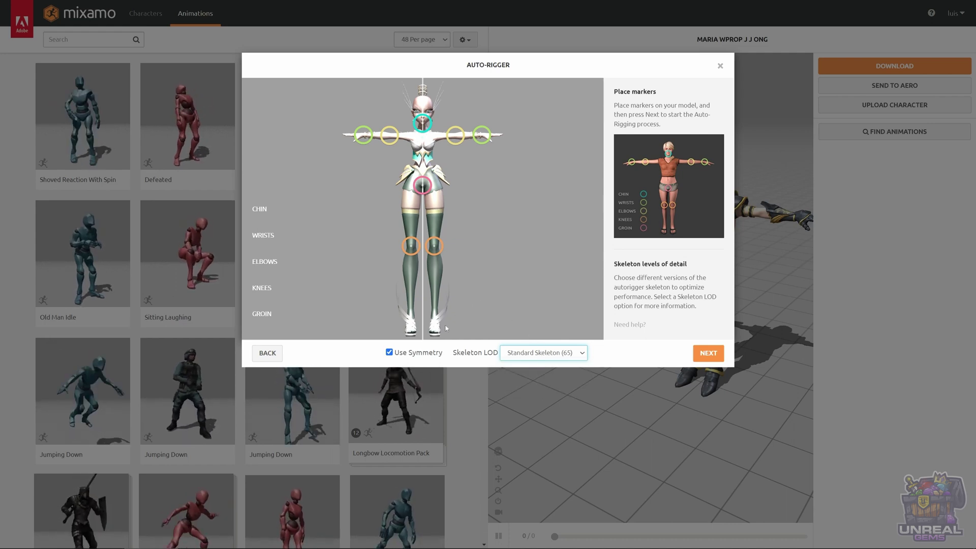
pyautogui.click(389, 352)
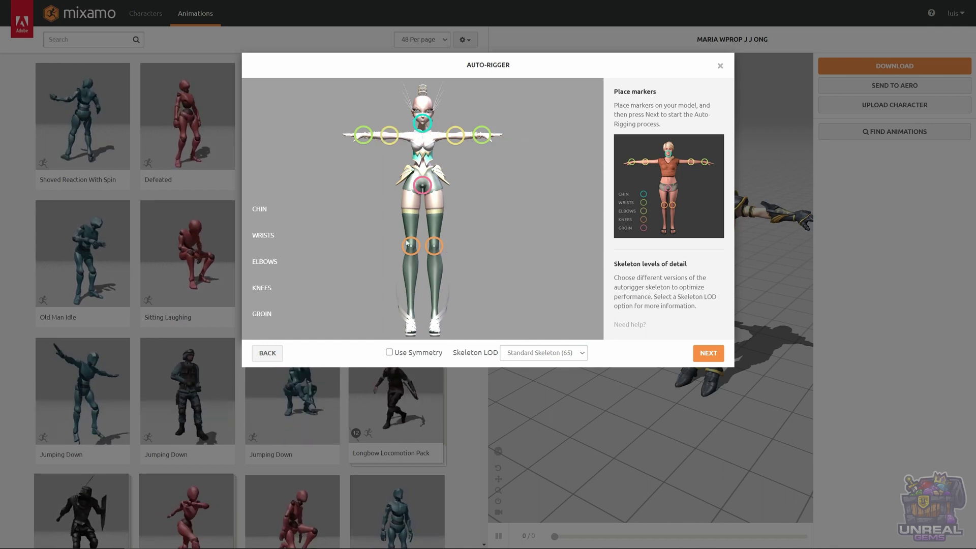
pyautogui.click(390, 353)
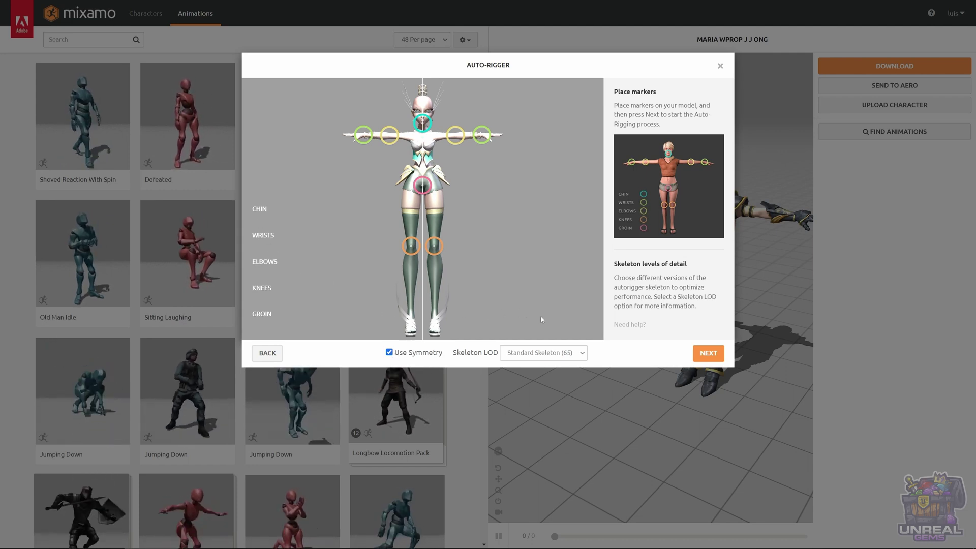
pyautogui.click(708, 353)
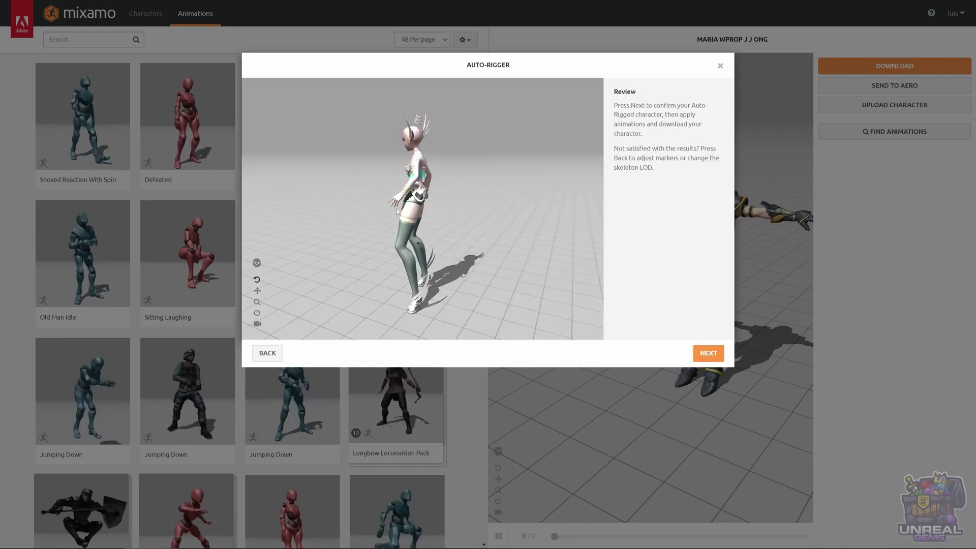
# Inspect the rig in skeleton view and from above, then accept the auto-rigged Citrine
pyautogui.click(256, 263)
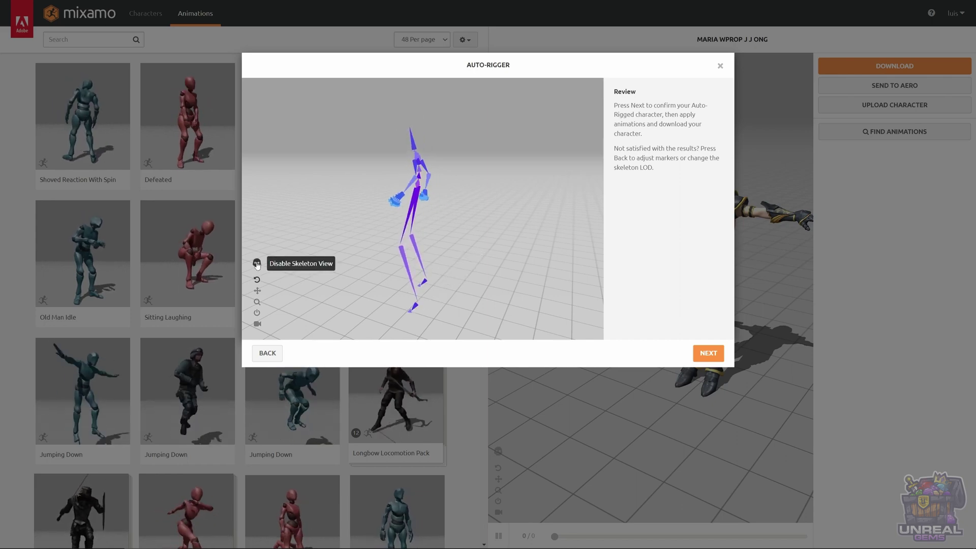
pyautogui.click(257, 262)
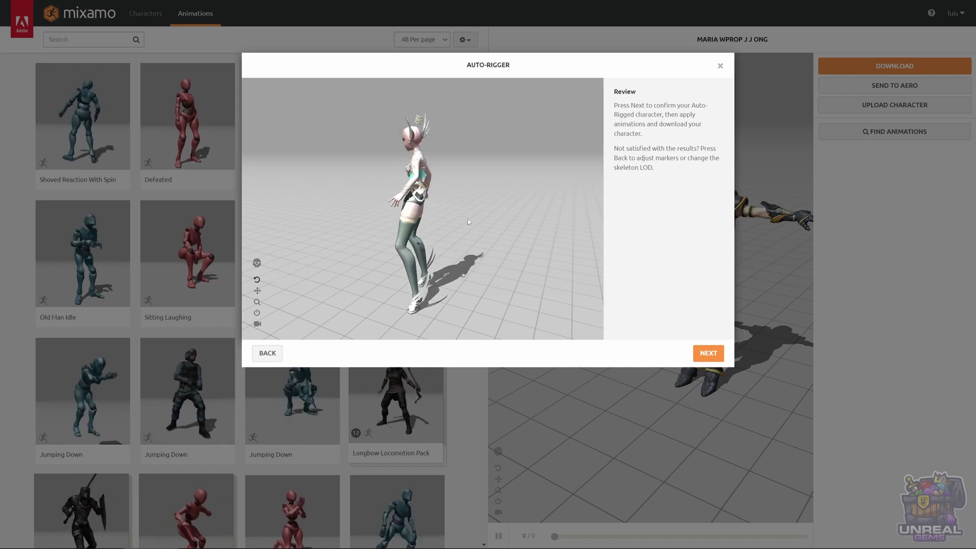
pyautogui.moveTo(448, 204); pyautogui.dragTo(471, 224)
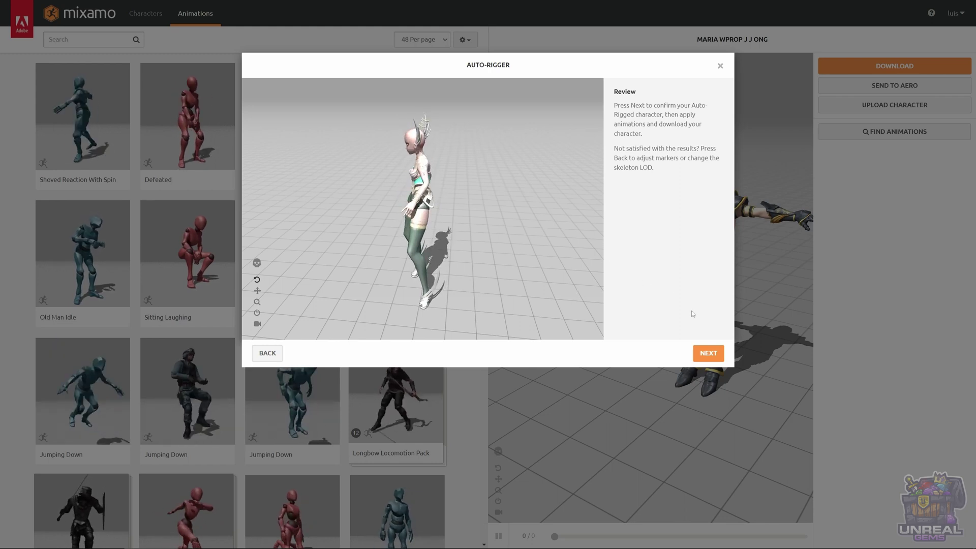
pyautogui.click(708, 355)
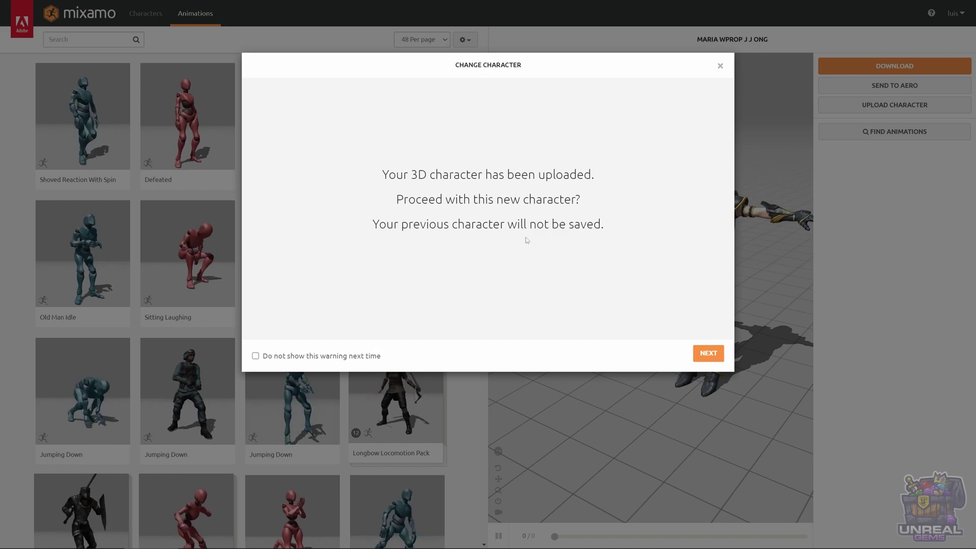
# Confirm CITRINE as the new character and search the animation library for 'idle'
pyautogui.click(706, 354)
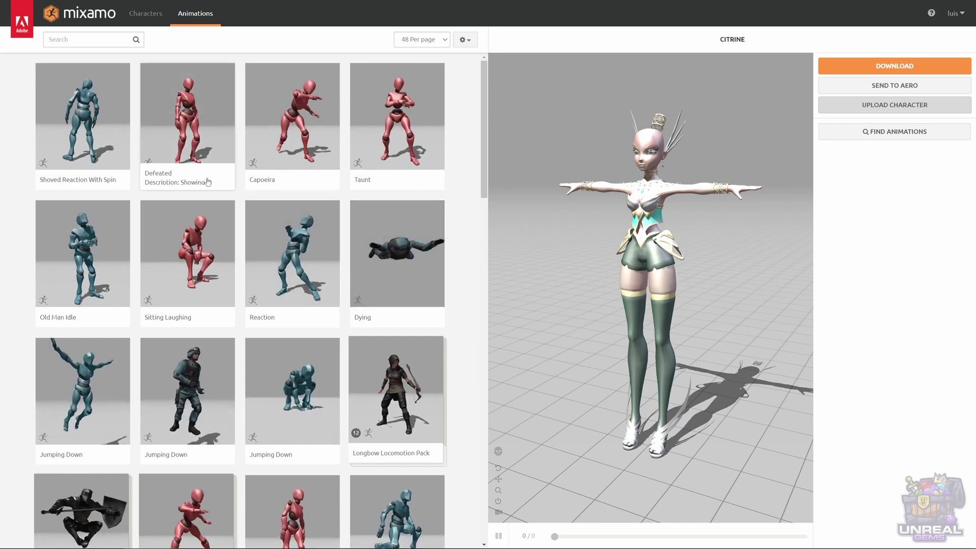
pyautogui.click(93, 37)
pyautogui.write('idle')
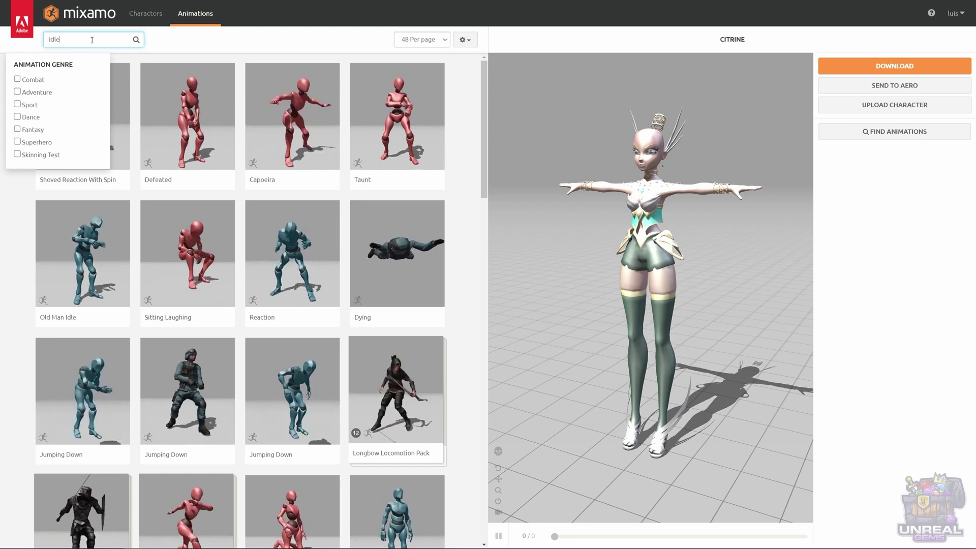
pyautogui.press('Return')
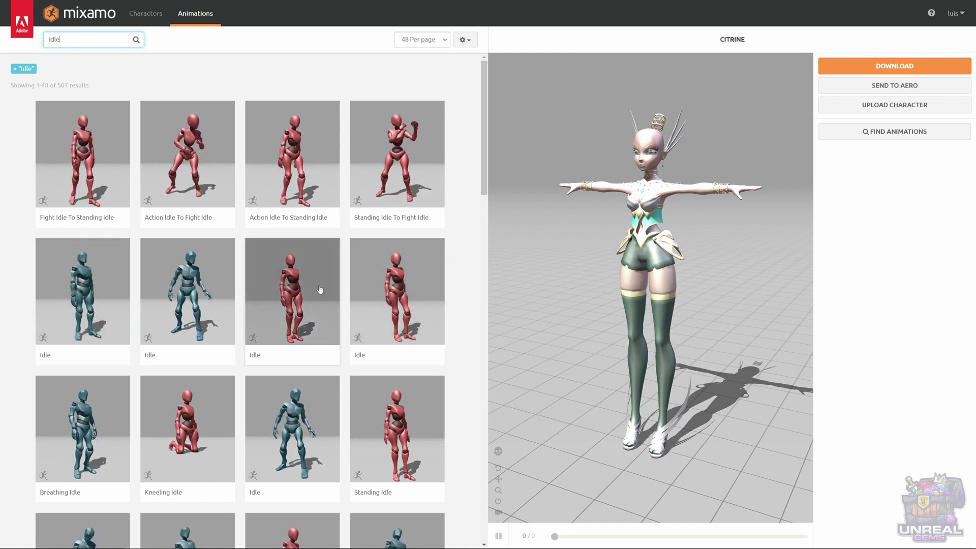
# Apply the third Idle animation to Citrine and set Character Arm-Space to 72
pyautogui.click(317, 283)
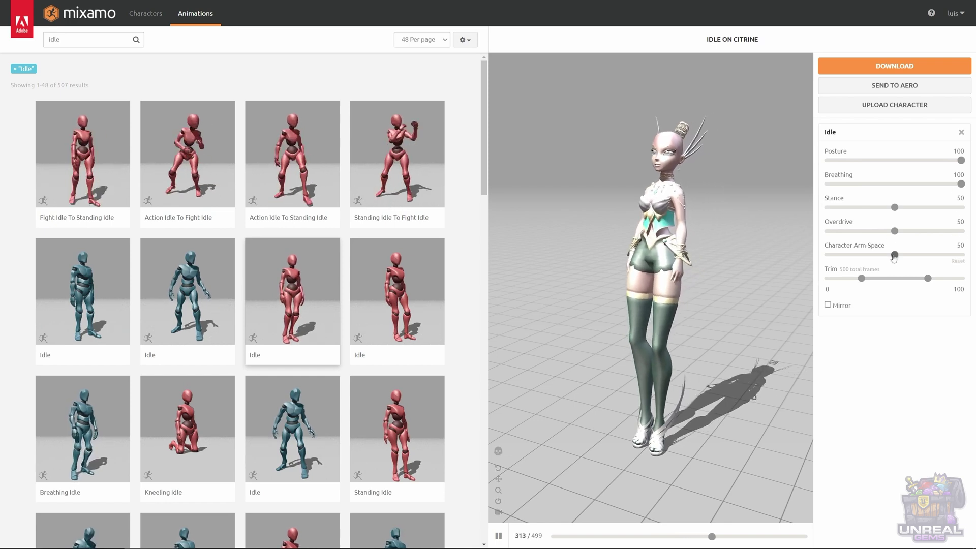
pyautogui.moveTo(893, 254); pyautogui.dragTo(925, 254)
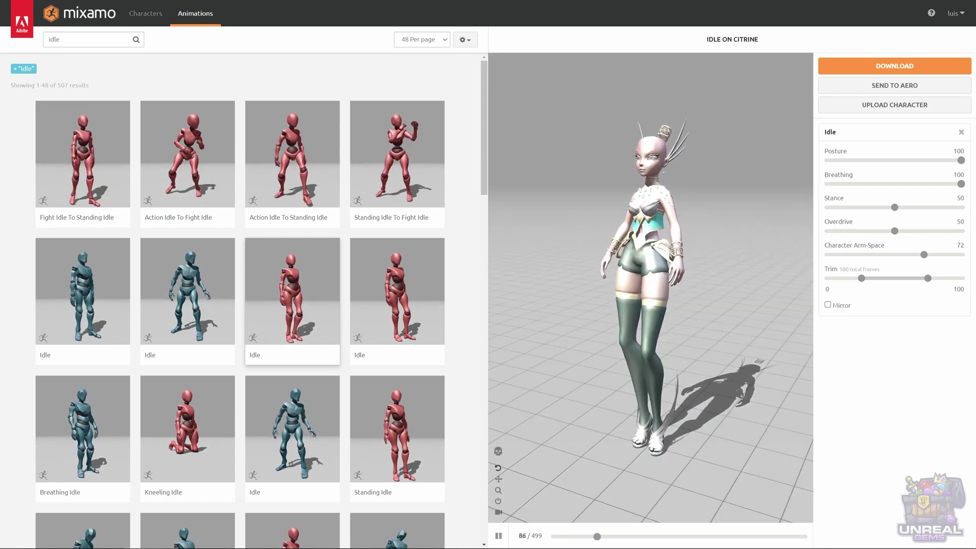
pyautogui.moveTo(620, 263); pyautogui.dragTo(671, 275)
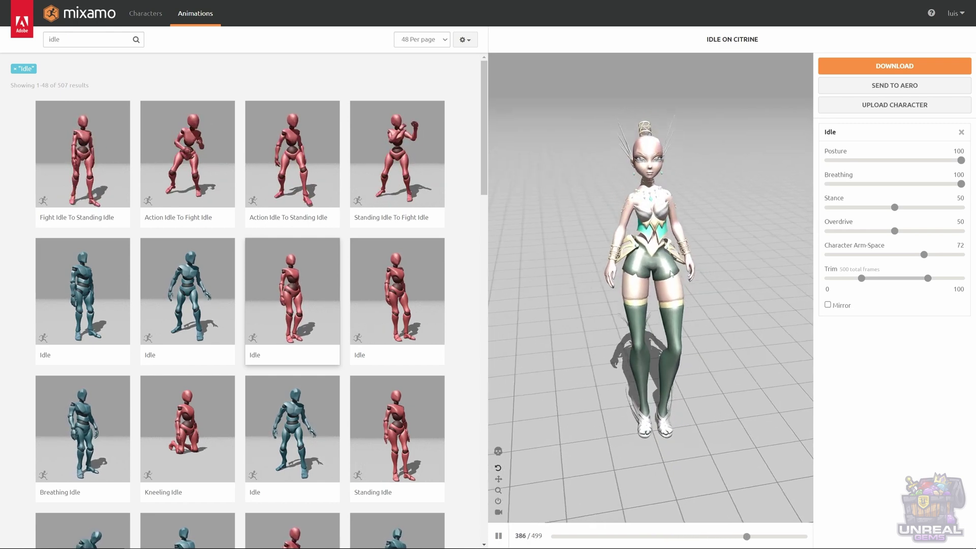
pyautogui.click(498, 452)
pyautogui.click(498, 451)
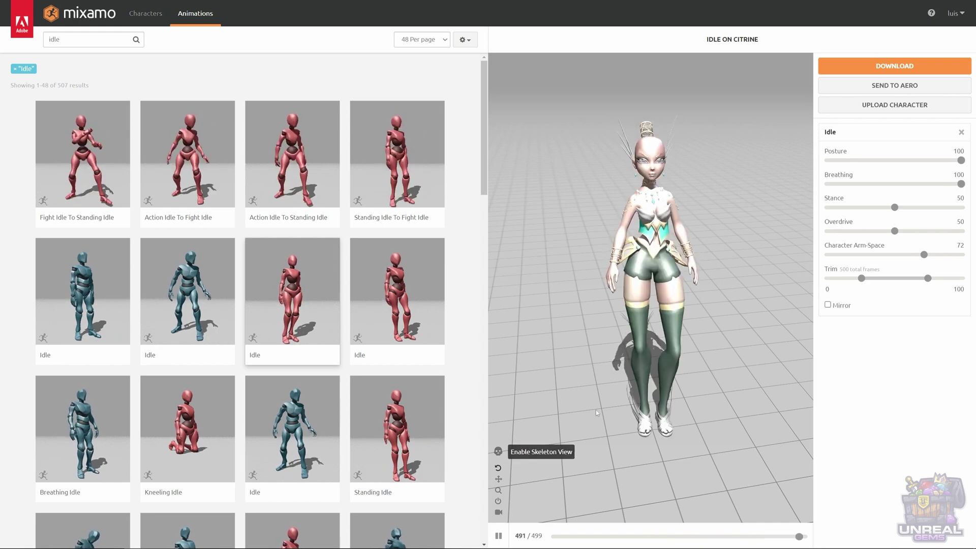
# Set Download Settings to FBX Binary, With Skin, 30 fps and no keyframe reduction
pyautogui.click(872, 66)
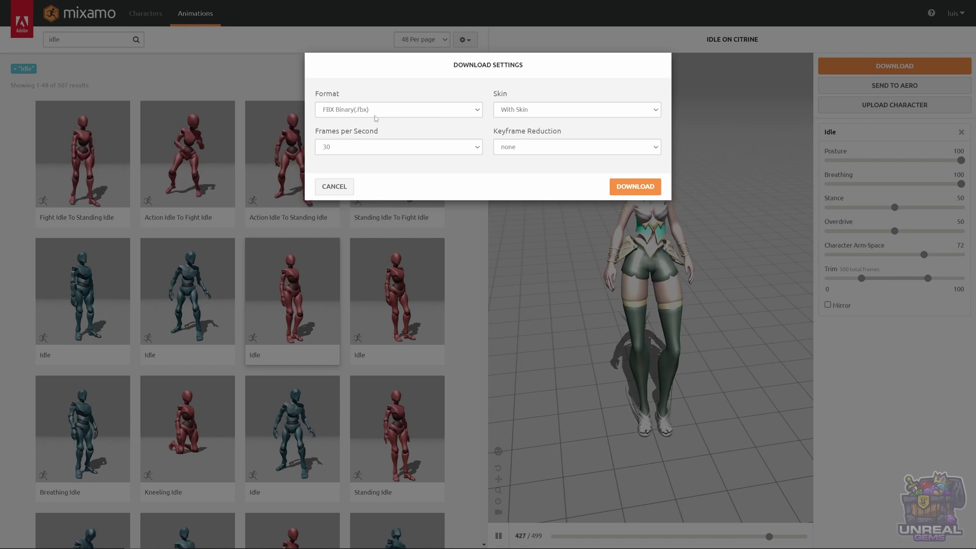
pyautogui.click(526, 110)
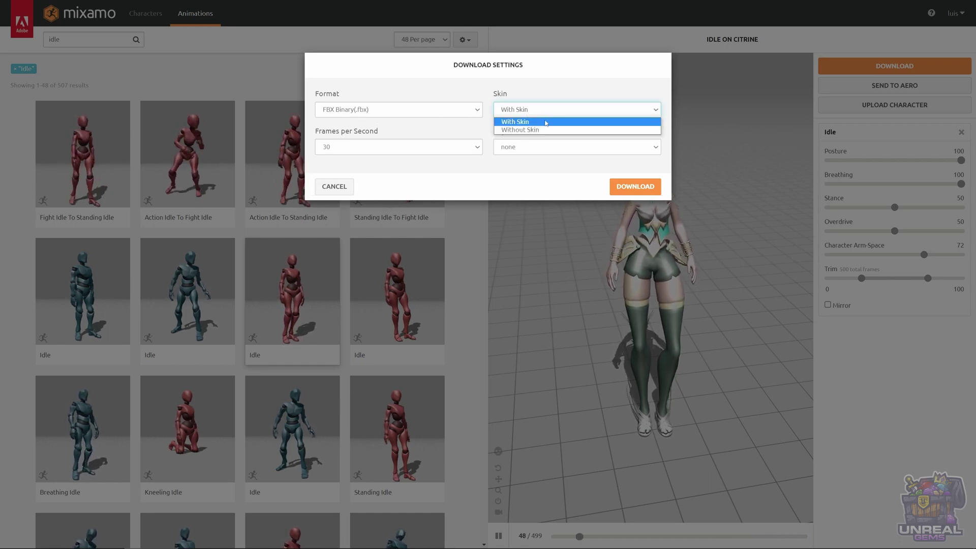
pyautogui.click(531, 121)
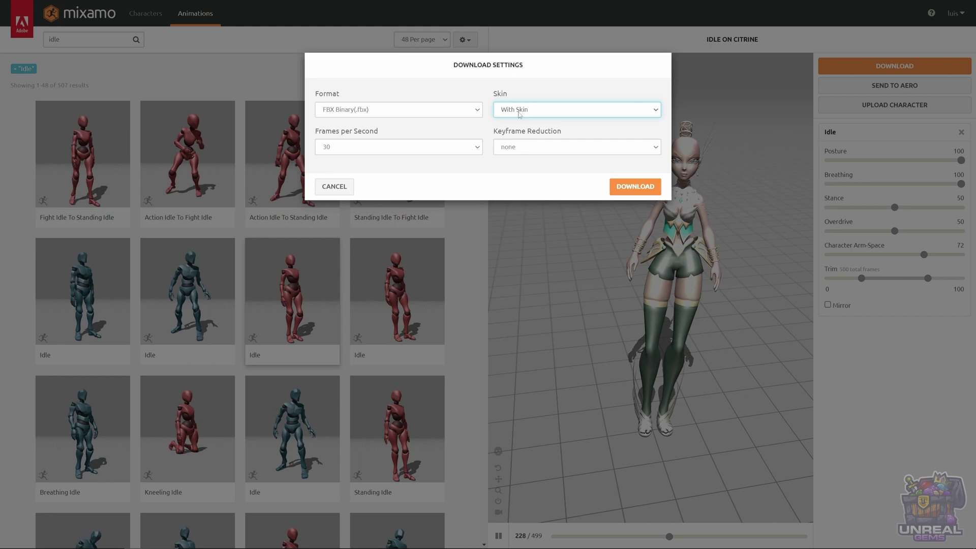
pyautogui.click(519, 113)
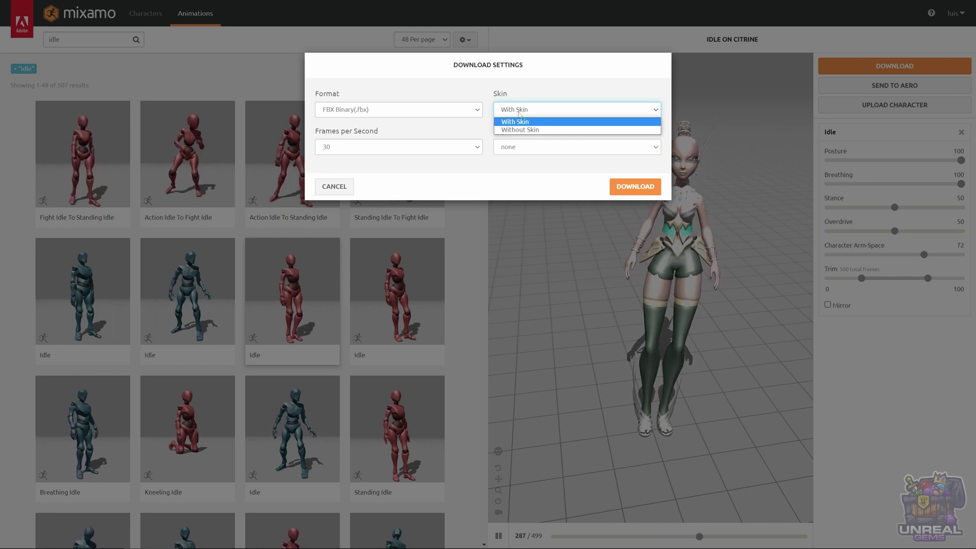
pyautogui.click(535, 110)
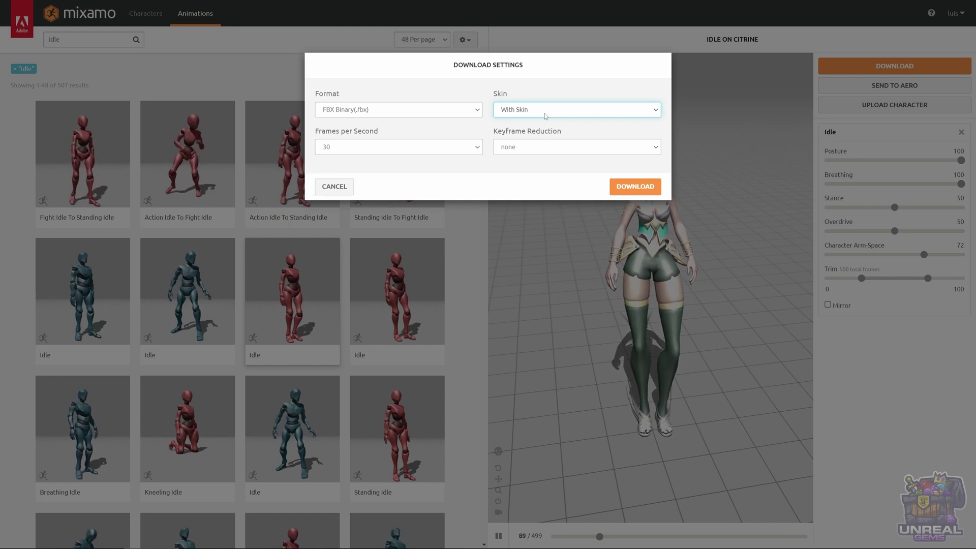
pyautogui.click(545, 115)
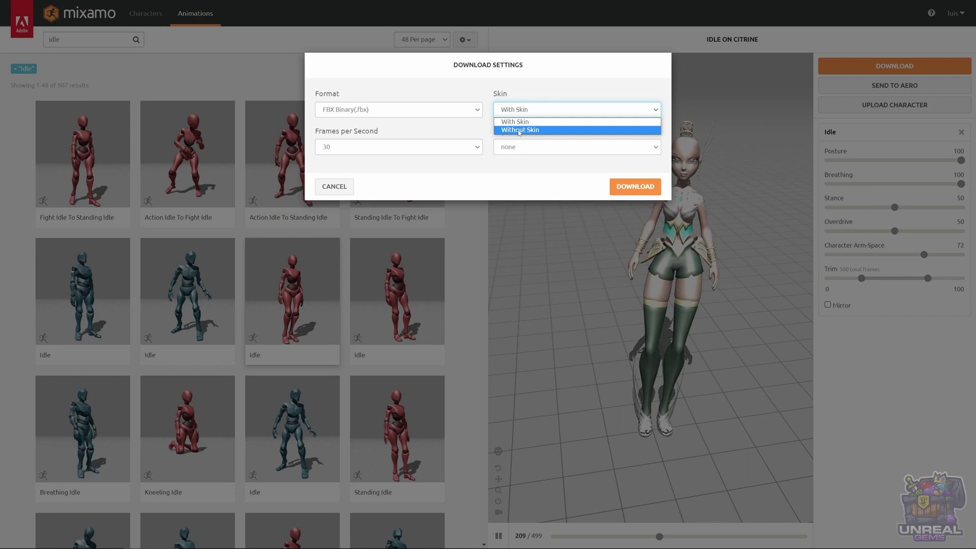
pyautogui.click(533, 122)
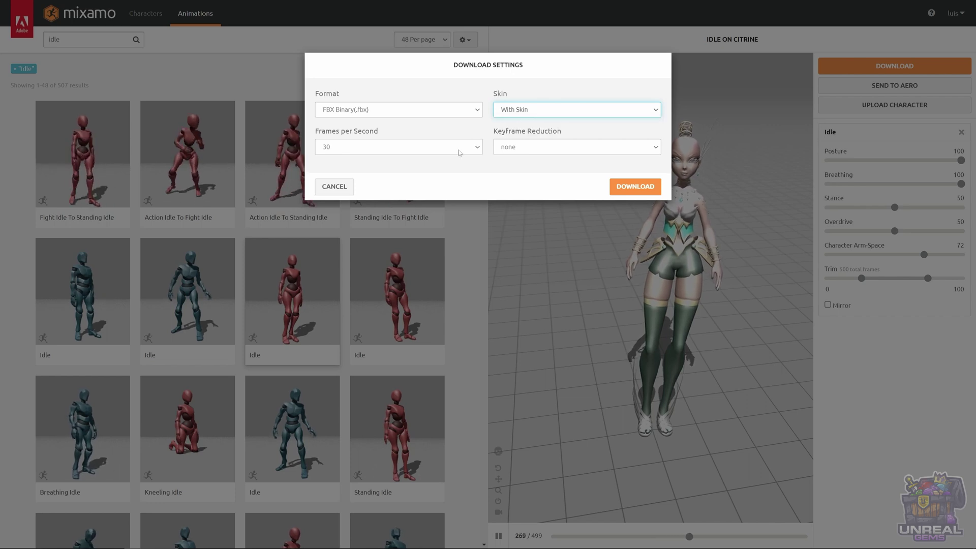
pyautogui.click(433, 148)
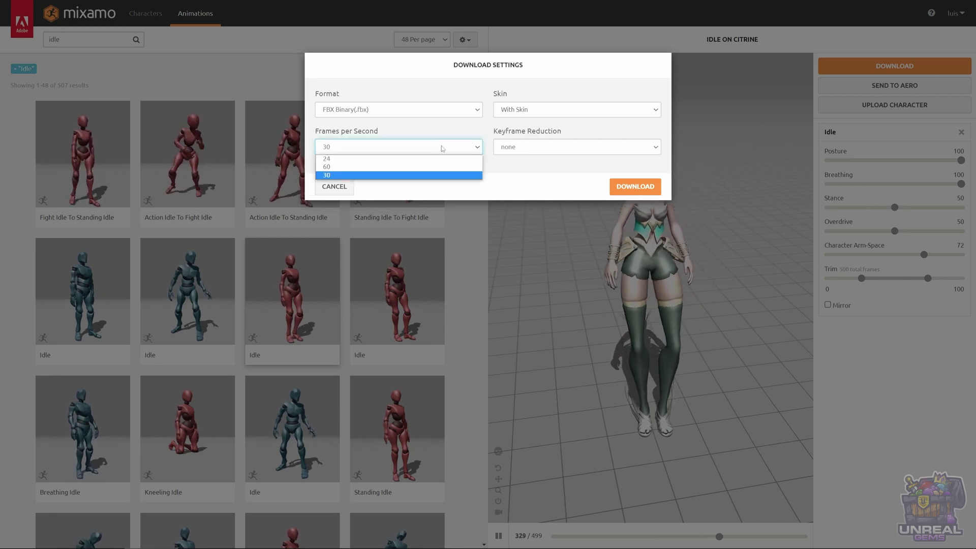
pyautogui.click(447, 149)
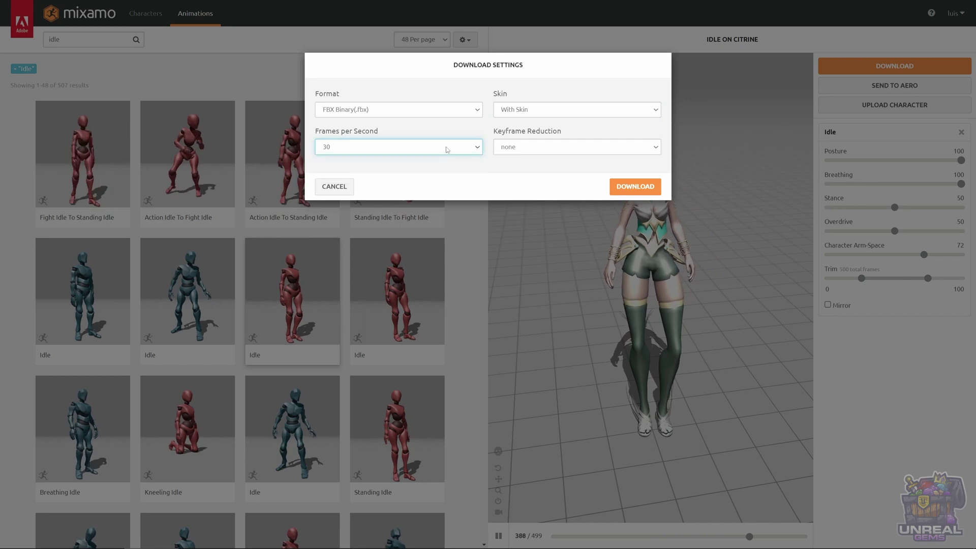
pyautogui.click(562, 152)
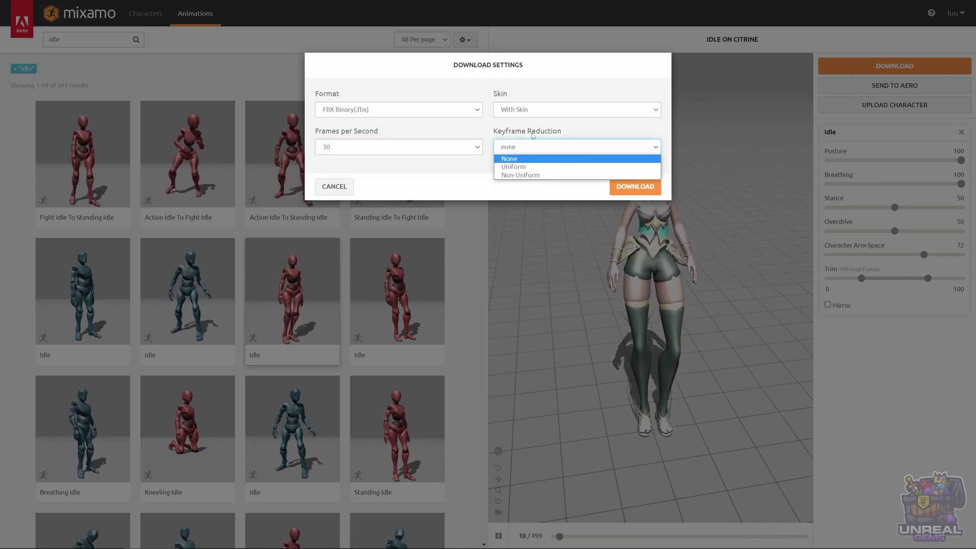
pyautogui.click(523, 159)
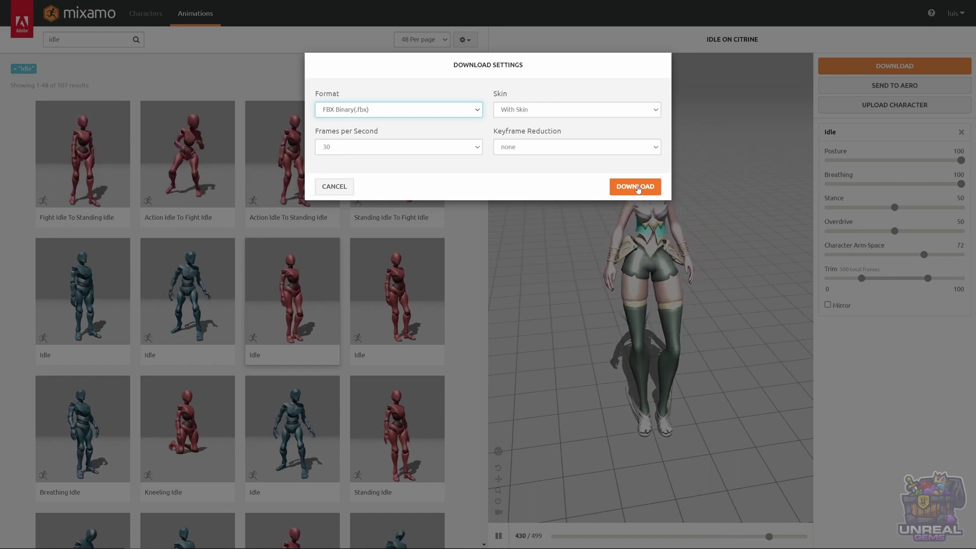
# Download the Idle animation as FBX and search the library for 'walk'
pyautogui.click(336, 186)
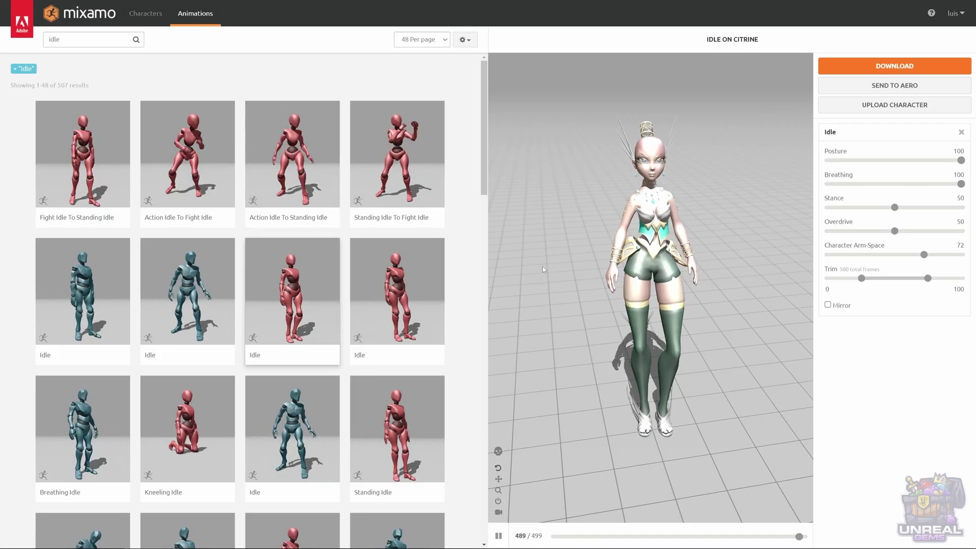
pyautogui.doubleClick(87, 40)
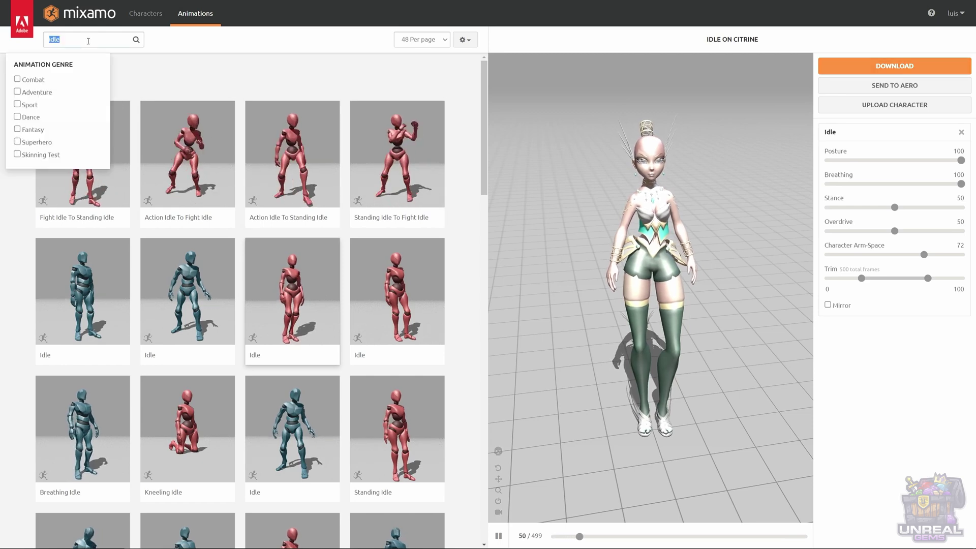
pyautogui.write('walk')
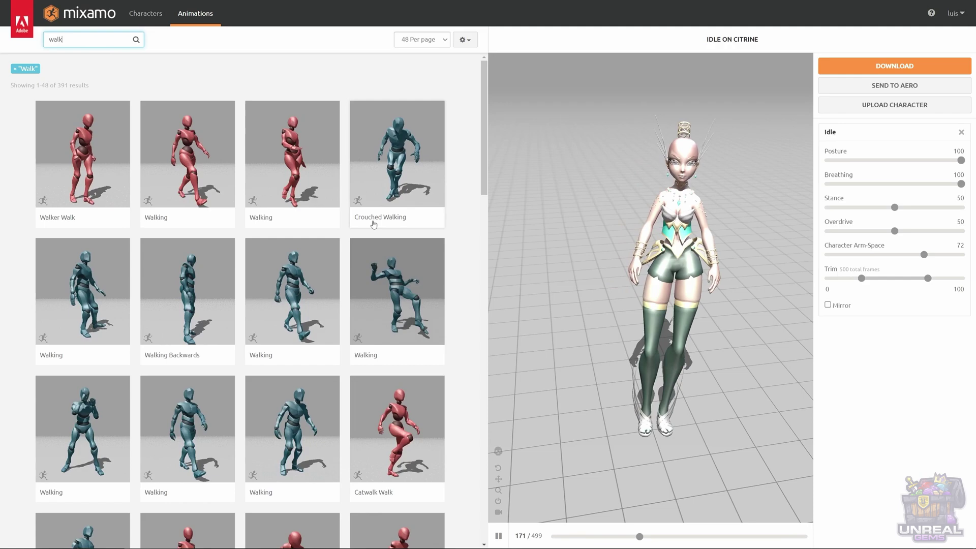
# Apply the third Walking animation and try the In Place option while orbiting the view
pyautogui.click(288, 159)
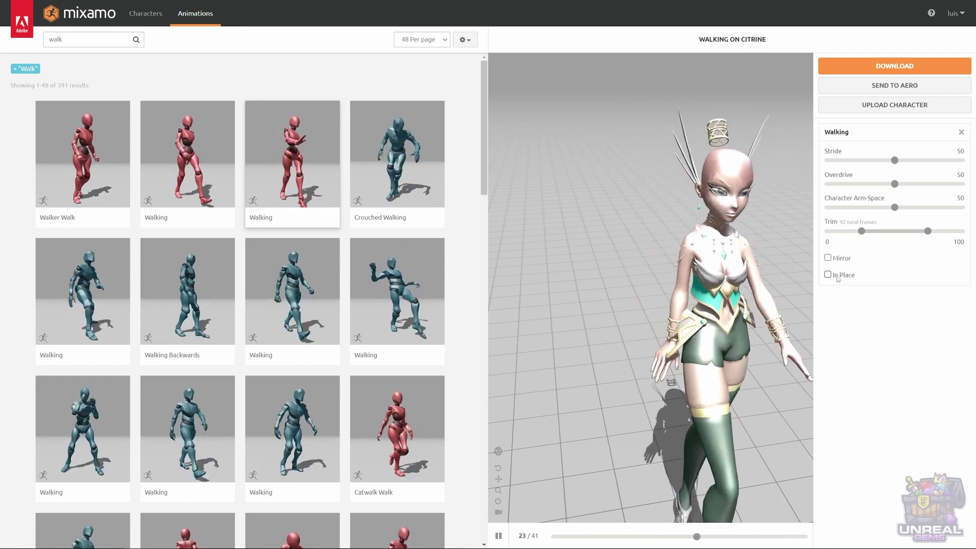
pyautogui.click(827, 275)
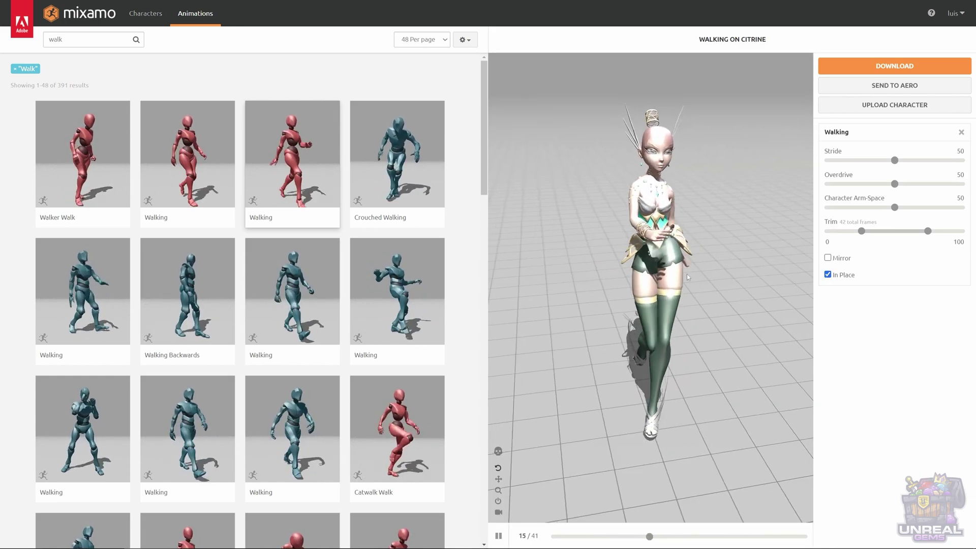
pyautogui.moveTo(659, 300); pyautogui.dragTo(694, 263)
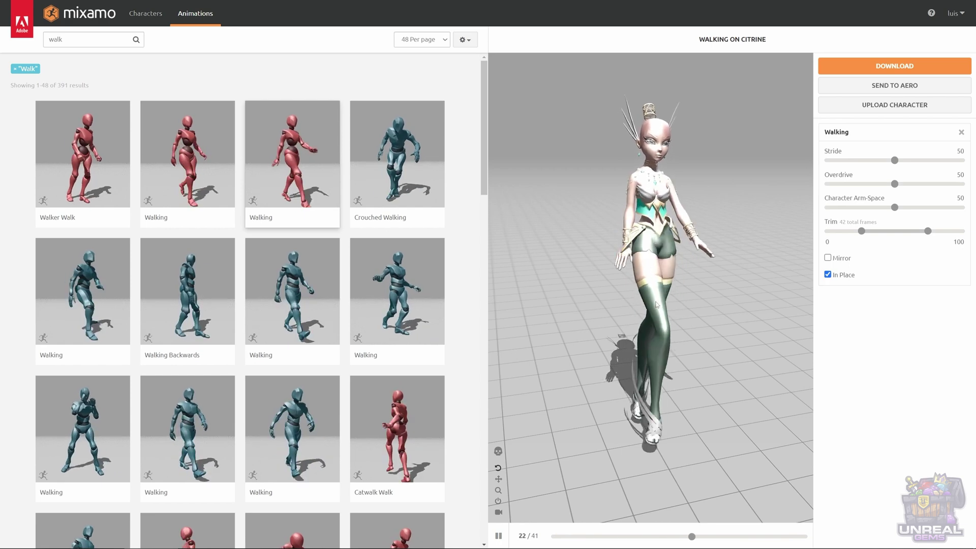
pyautogui.click(827, 275)
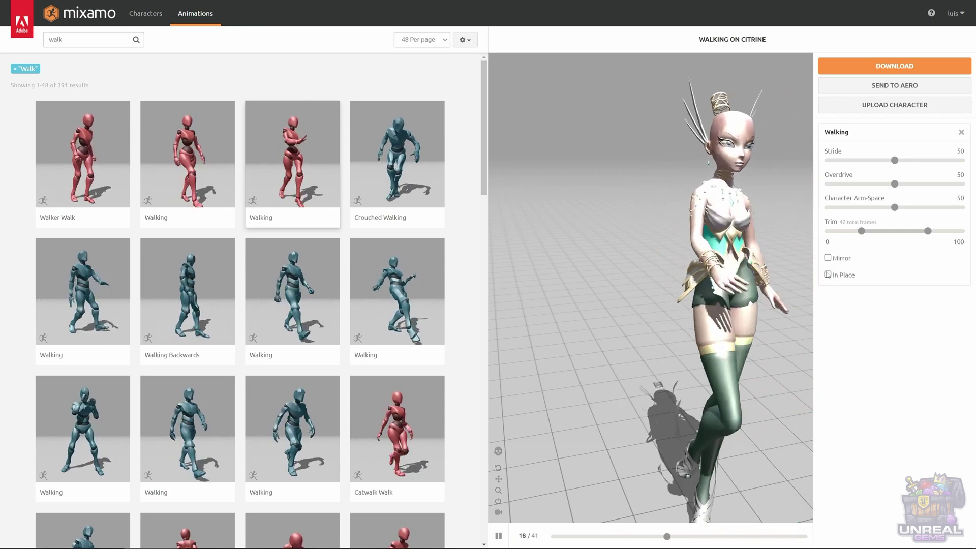
# Tick In Place in the Walking animation settings
pyautogui.click(827, 274)
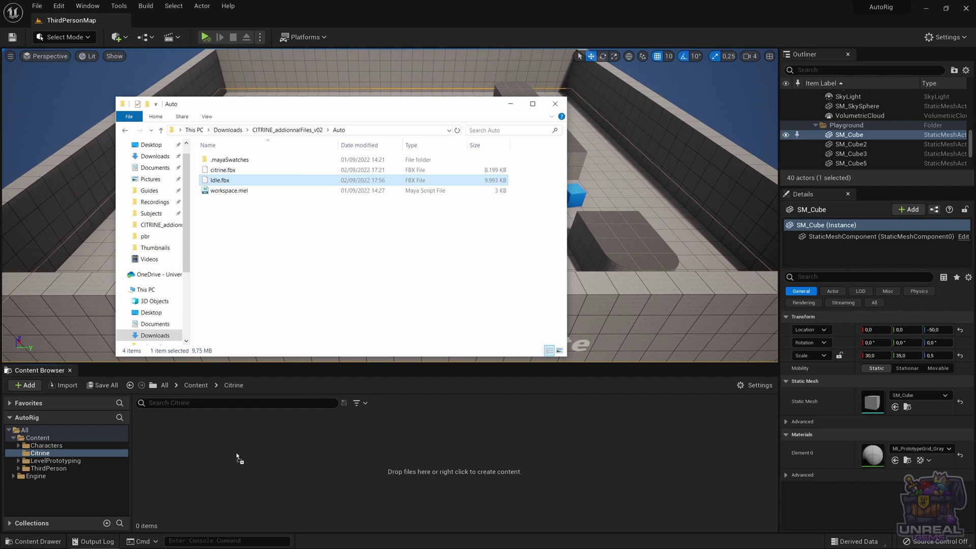
# Import Idle.fbx into the Citrine content folder, reviewing the FBX options and choosing Import All
pyautogui.moveTo(236, 452); pyautogui.dragTo(236, 452)
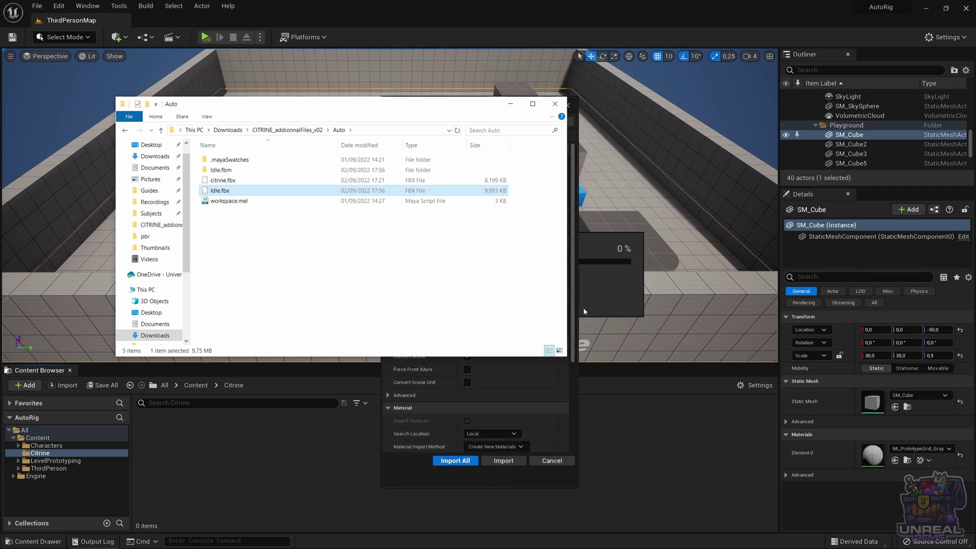
pyautogui.click(596, 282)
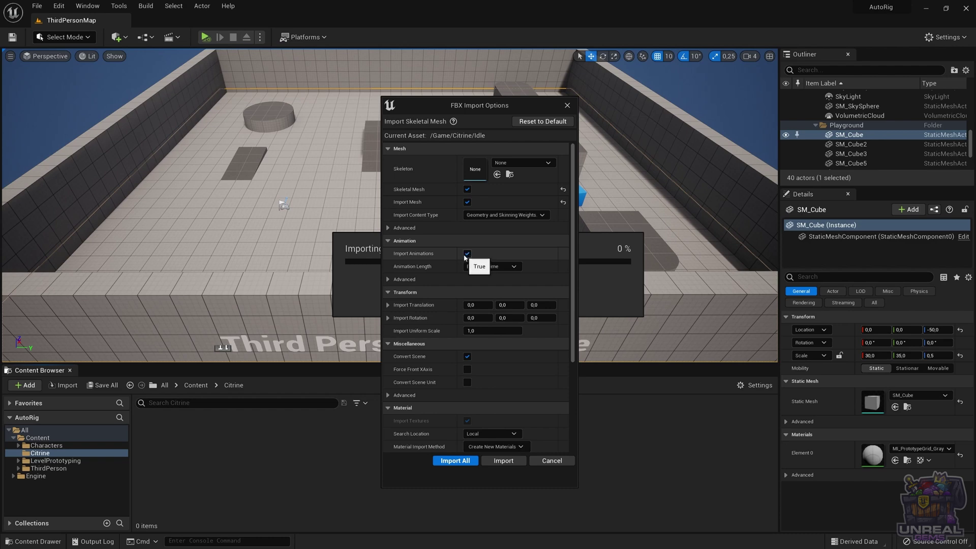
pyautogui.scroll(-2, 442, 410)
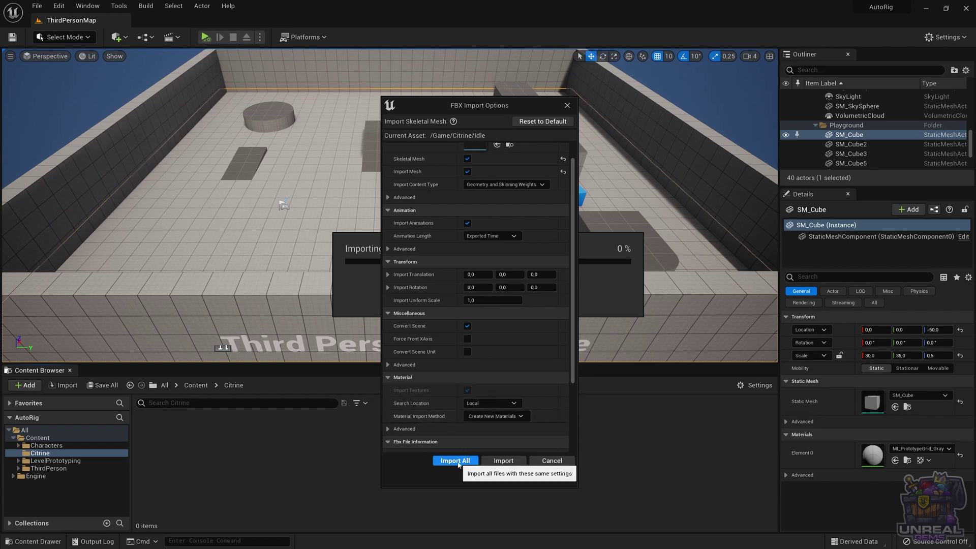
pyautogui.click(455, 460)
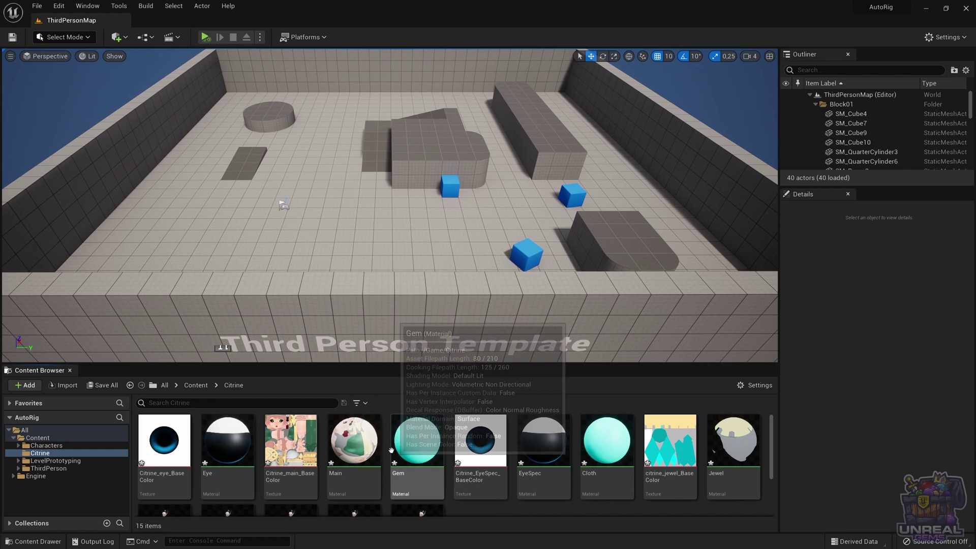
# Scroll the Citrine folder to confirm the Idle mesh, Idle_Skeleton, Idle_PhysicsAsset and idle animations
pyautogui.scroll(-2, 387, 456)
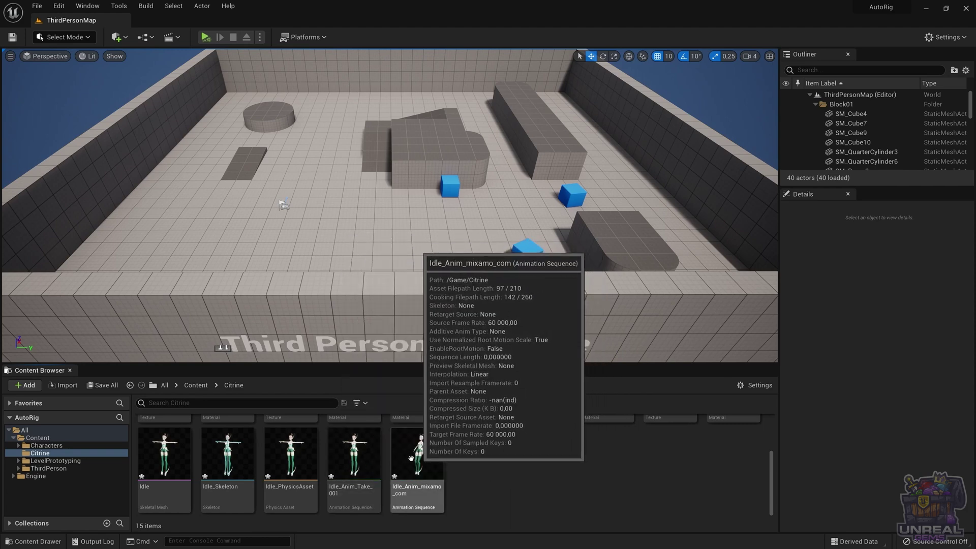
pyautogui.scroll(3, 474, 465)
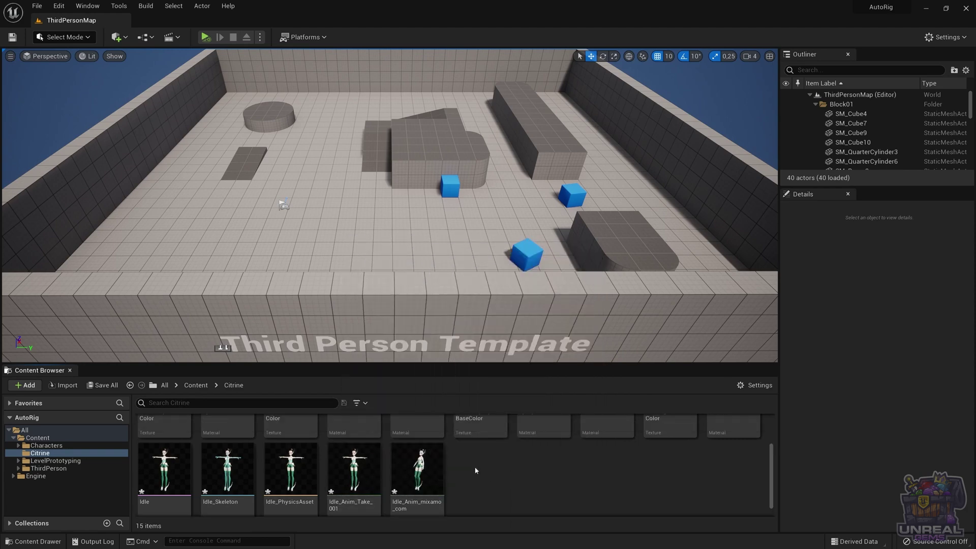
pyautogui.scroll(-3, 472, 467)
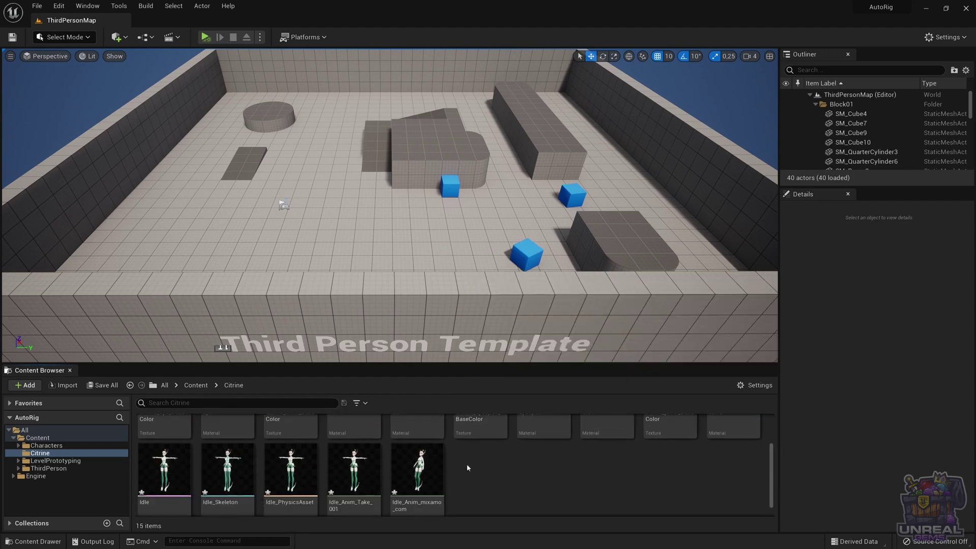
# Open the Idle skeletal mesh maximized and set its preview to Use Specific Animation: Idle_Anim_mixamo_com
pyautogui.doubleClick(170, 461)
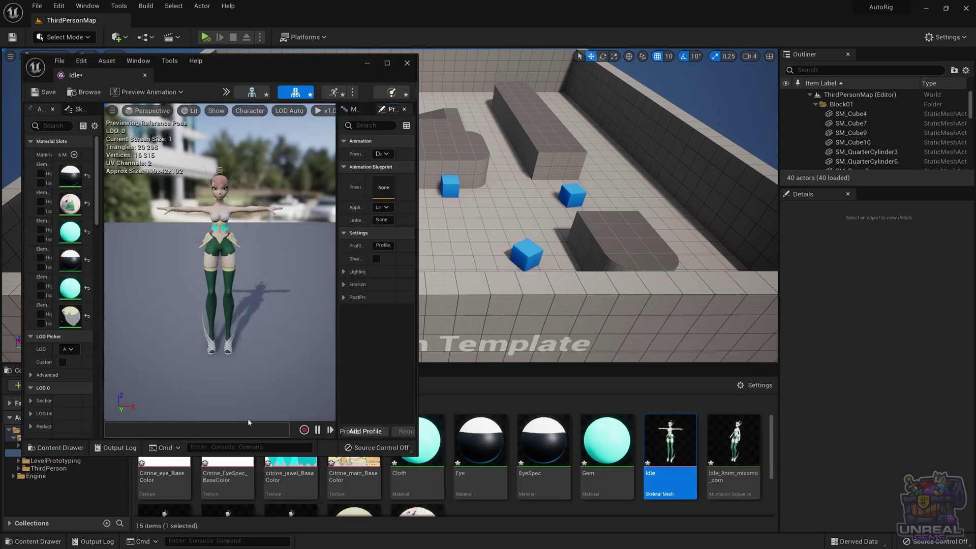
pyautogui.click(388, 63)
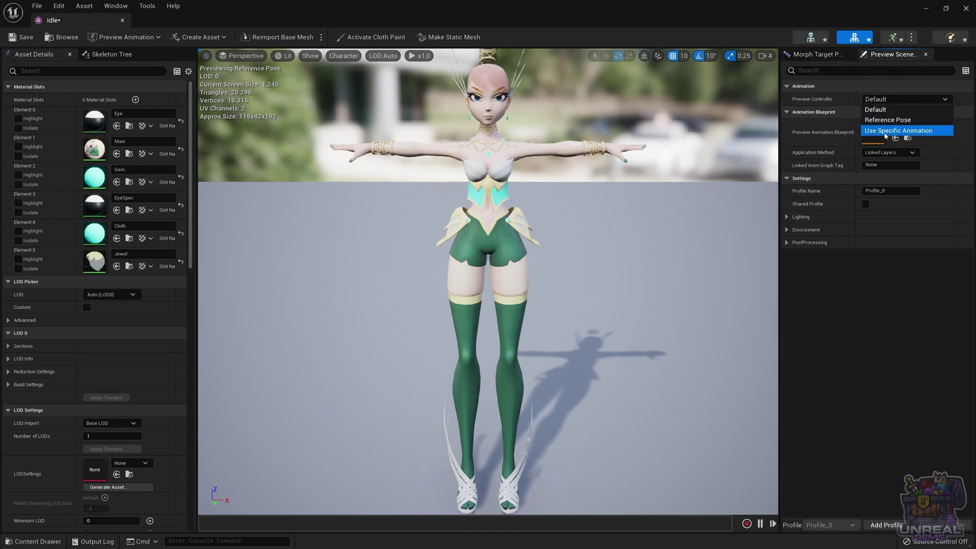
pyautogui.click(885, 136)
pyautogui.click(933, 114)
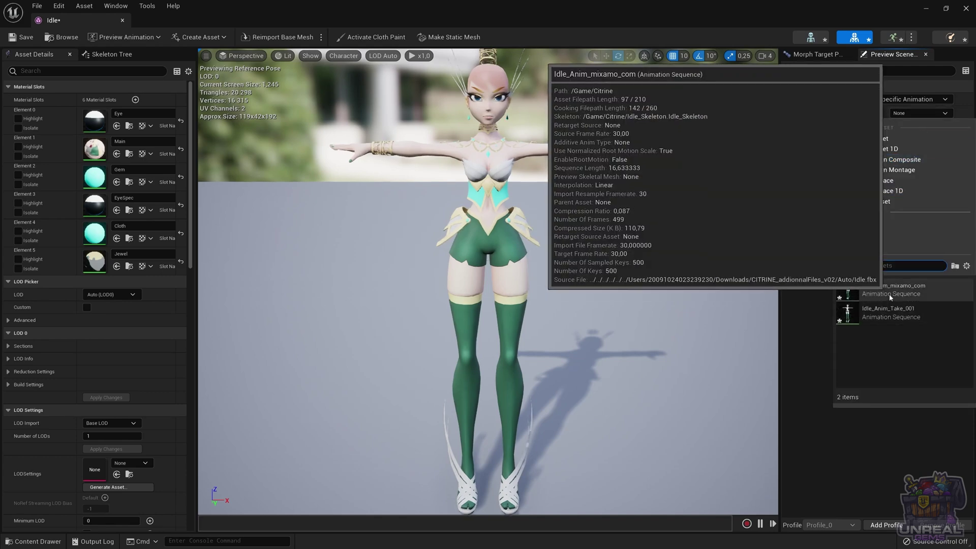
pyautogui.click(893, 287)
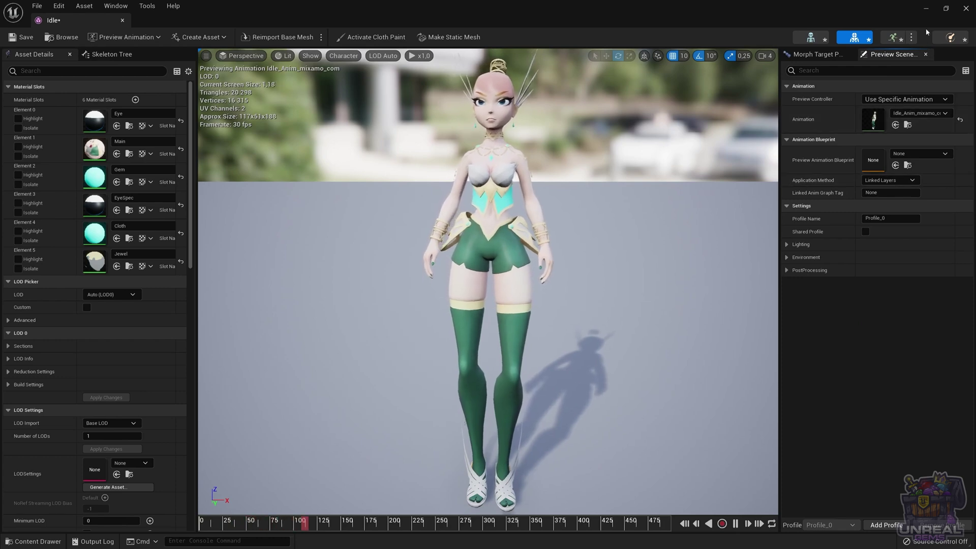
# Return to the level and drop Idle_Anim_mixamo_com onto the ThirdPersonMap floor
pyautogui.click(926, 11)
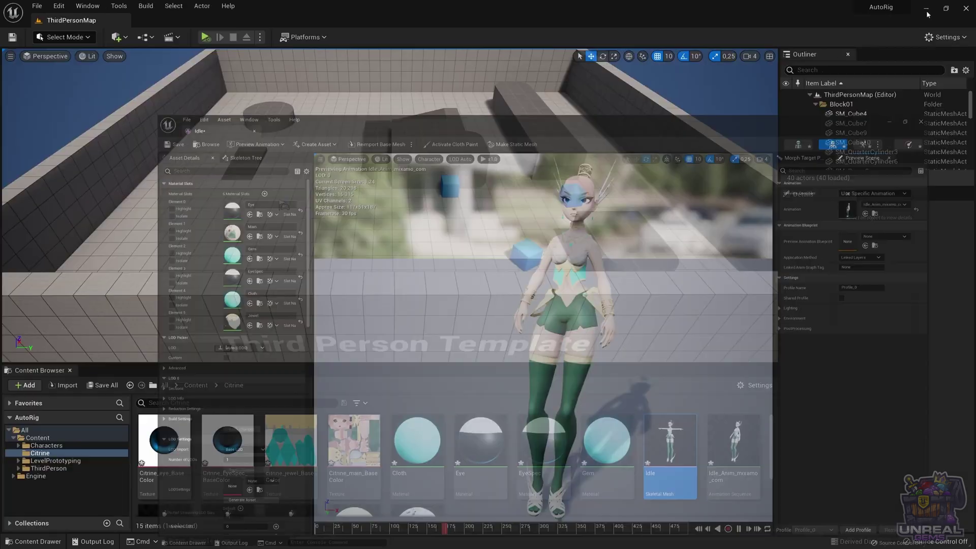
pyautogui.scroll(-2, 482, 483)
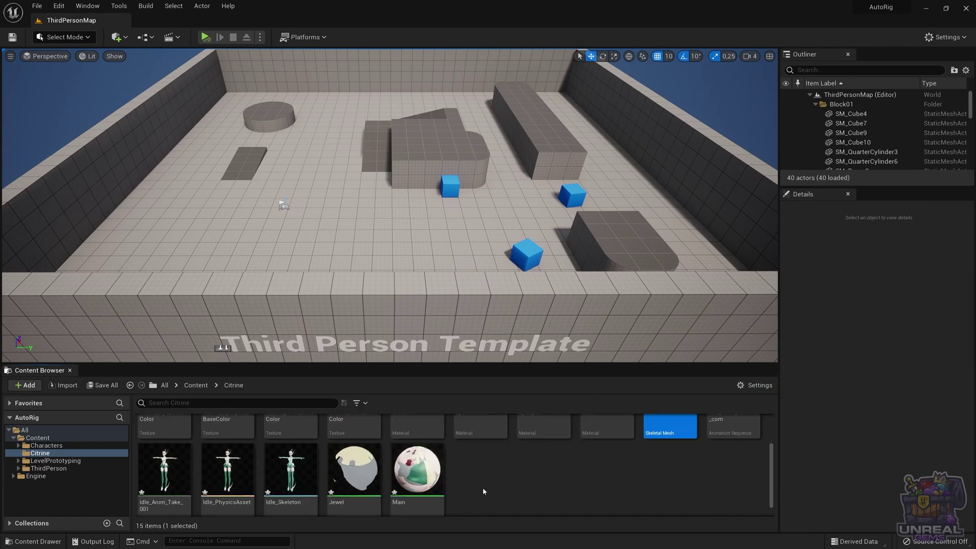
pyautogui.scroll(-1, 483, 488)
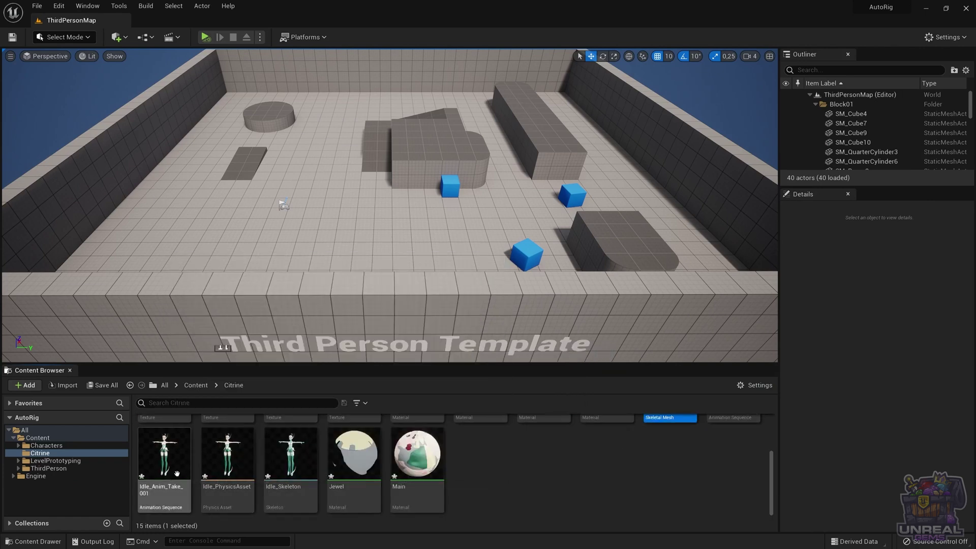
pyautogui.scroll(2, 177, 473)
pyautogui.click(734, 438)
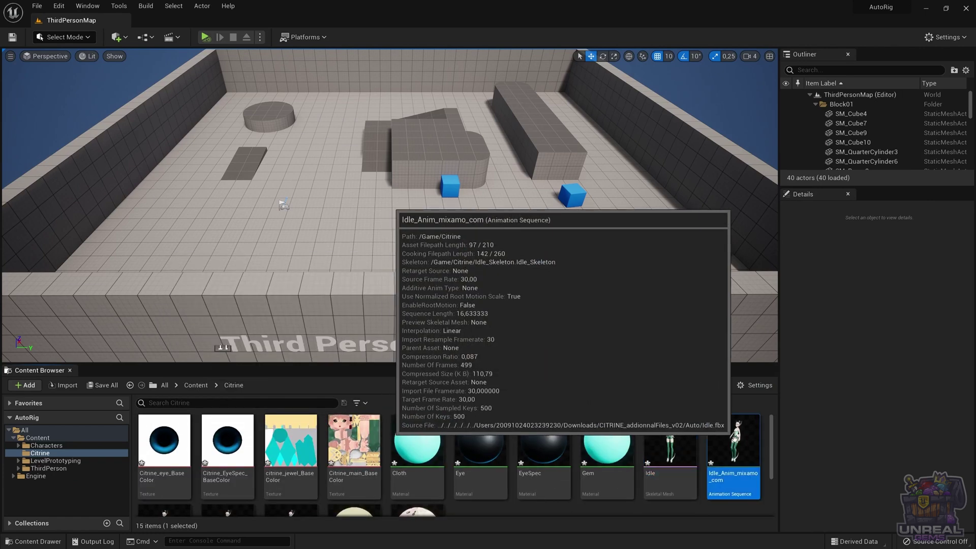
pyautogui.moveTo(734, 438); pyautogui.dragTo(346, 236)
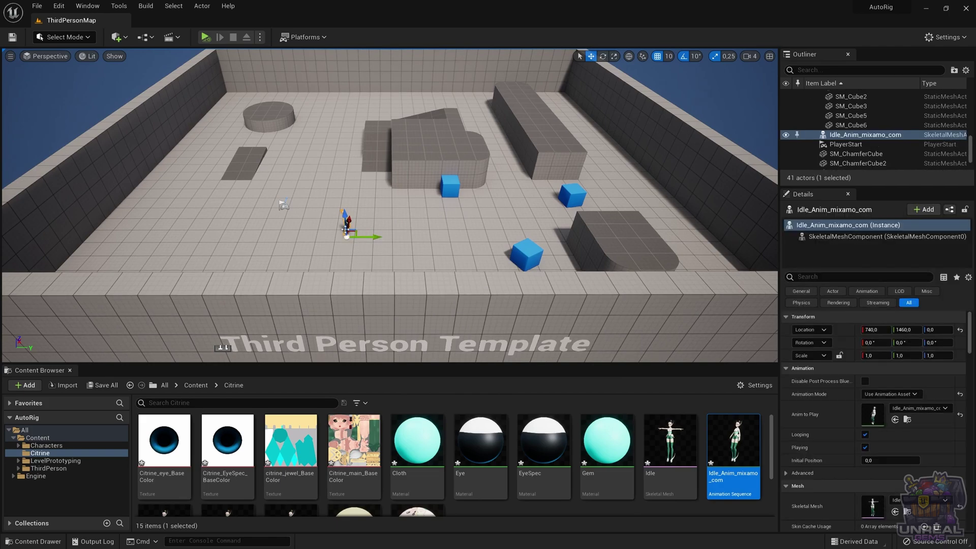
# Frame the placed character and orbit the view to face Citrine's front
pyautogui.press('f')
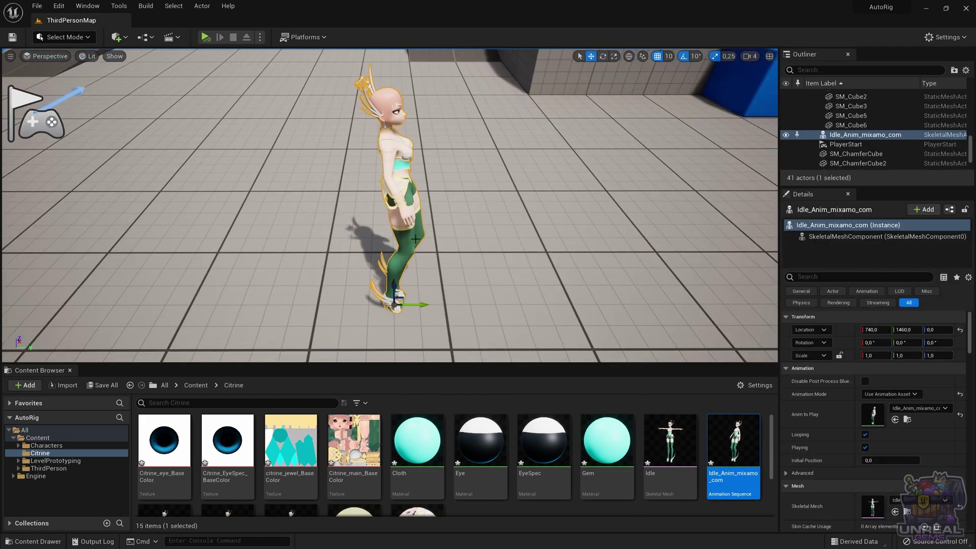
pyautogui.keyDown('alt'); pyautogui.moveTo(458, 203); pyautogui.dragTo(369, 206); pyautogui.keyUp('alt')
pyautogui.keyDown('alt'); pyautogui.moveTo(526, 248); pyautogui.dragTo(528, 248); pyautogui.keyUp('alt')
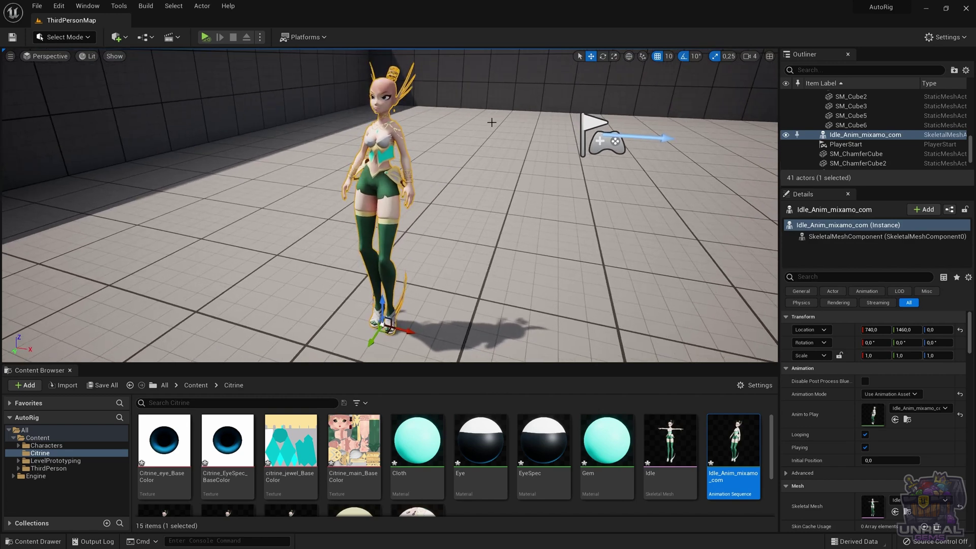
# Simulate the ThirdPersonMap in full-screen immersive mode with the floor deselected
pyautogui.click(259, 37)
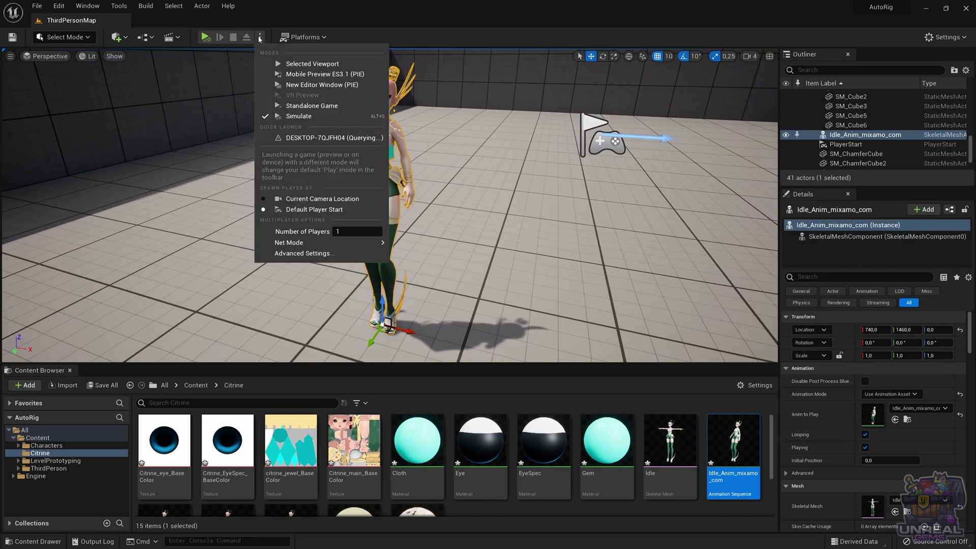
pyautogui.click(296, 118)
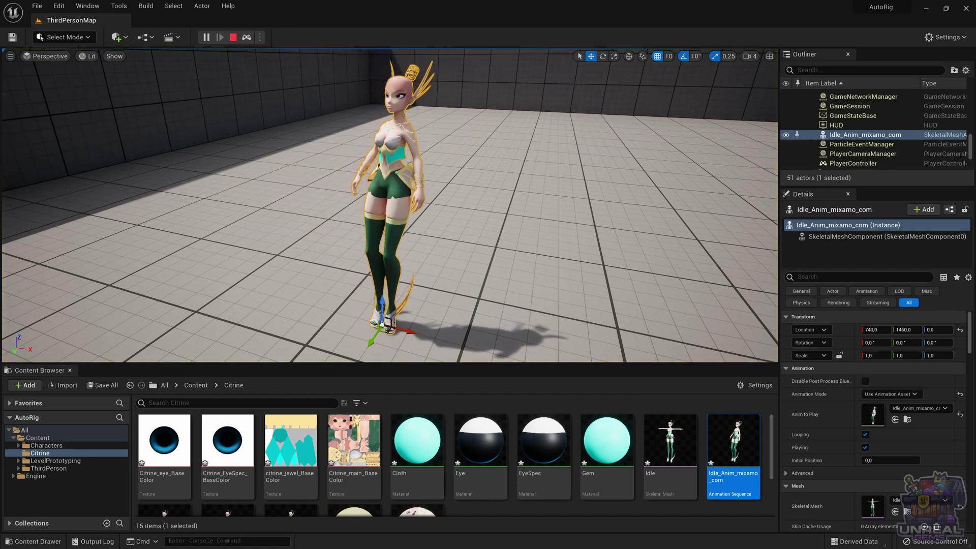
pyautogui.click(219, 174)
pyautogui.press('F11')
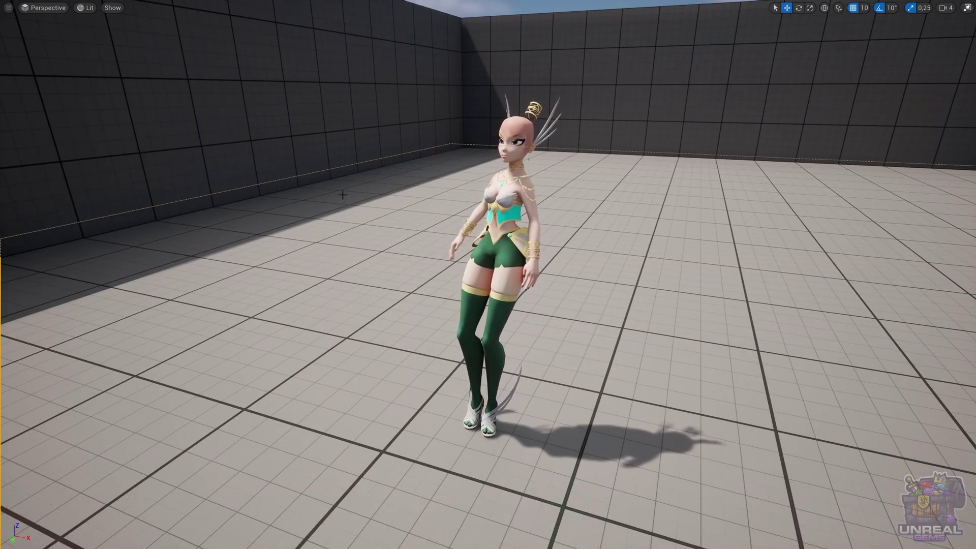
pyautogui.press('Escape')
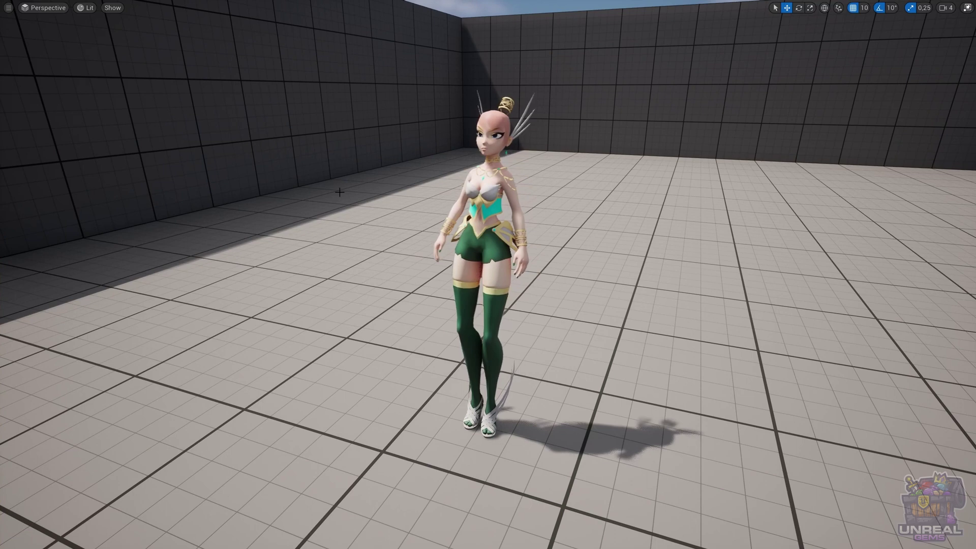